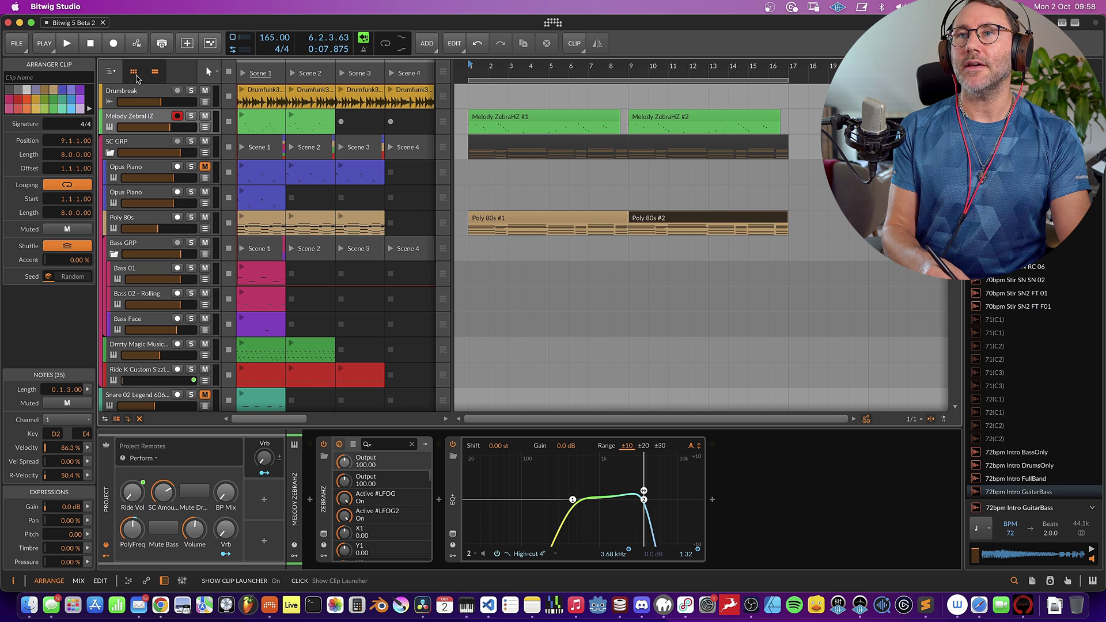
Toggle the clip launcher and the arranger timeline off and on, ending with both shown side by side.
left_click(134, 73)
left_click(134, 73)
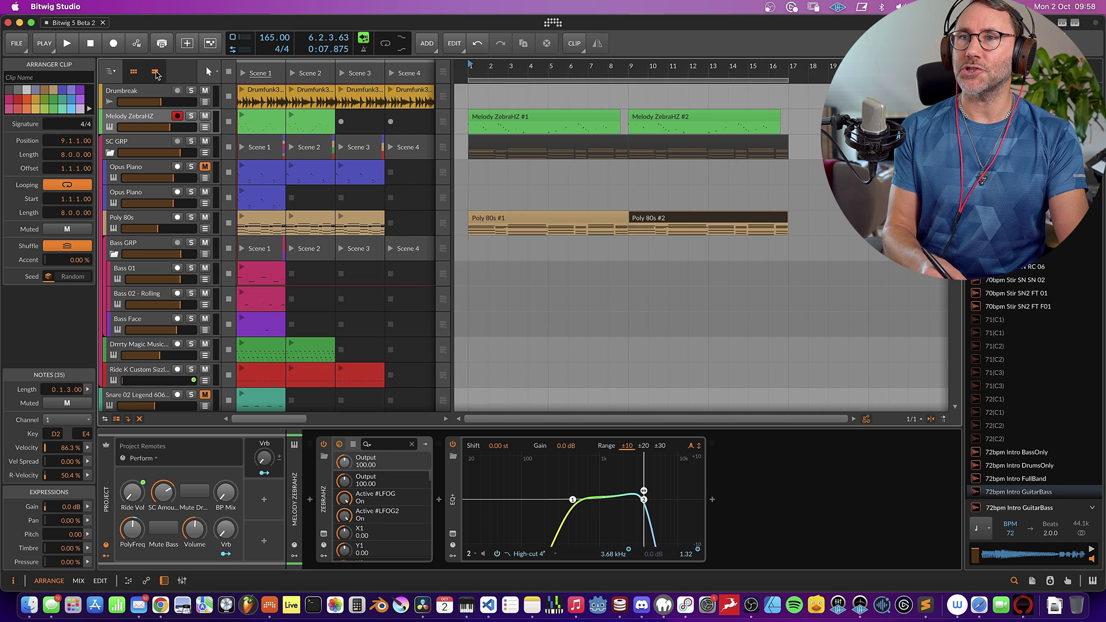
left_click(155, 72)
left_click(155, 72)
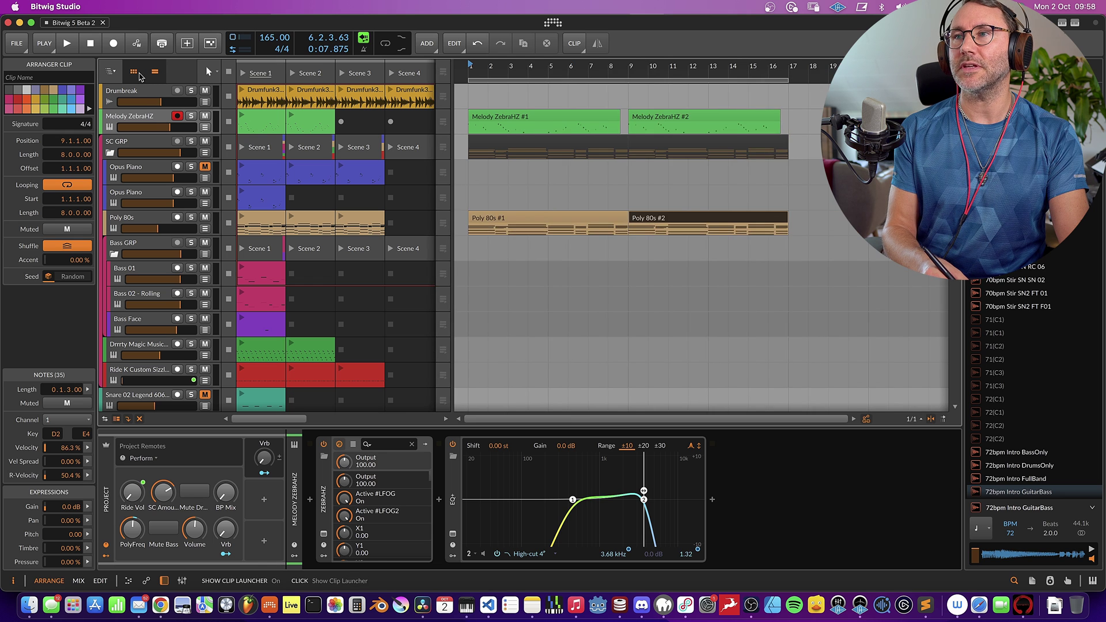
left_click(134, 73)
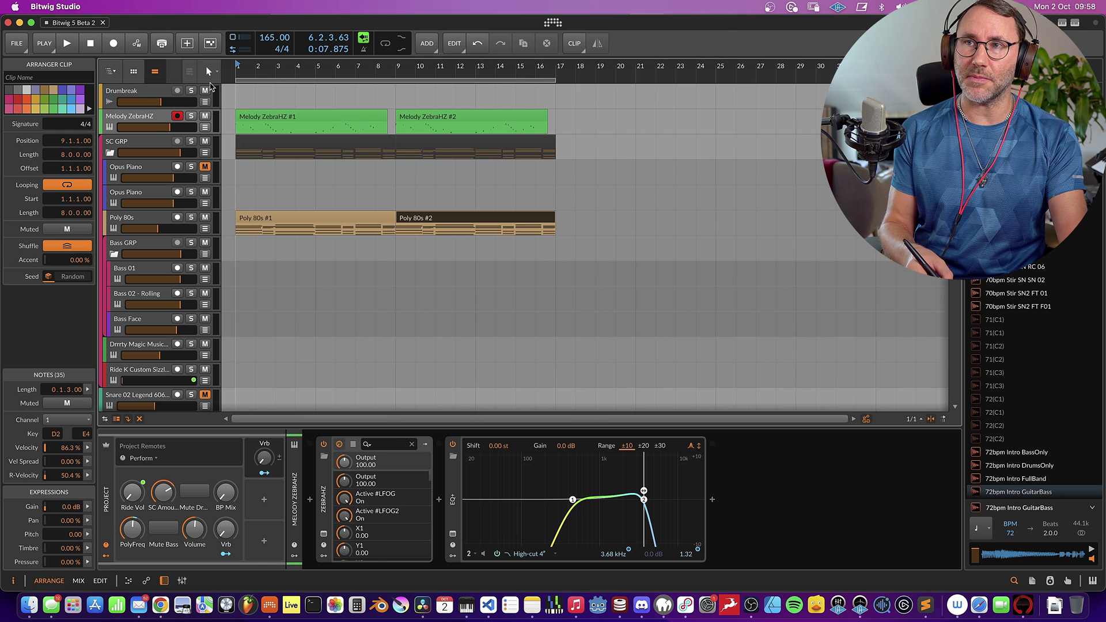
left_click(135, 72)
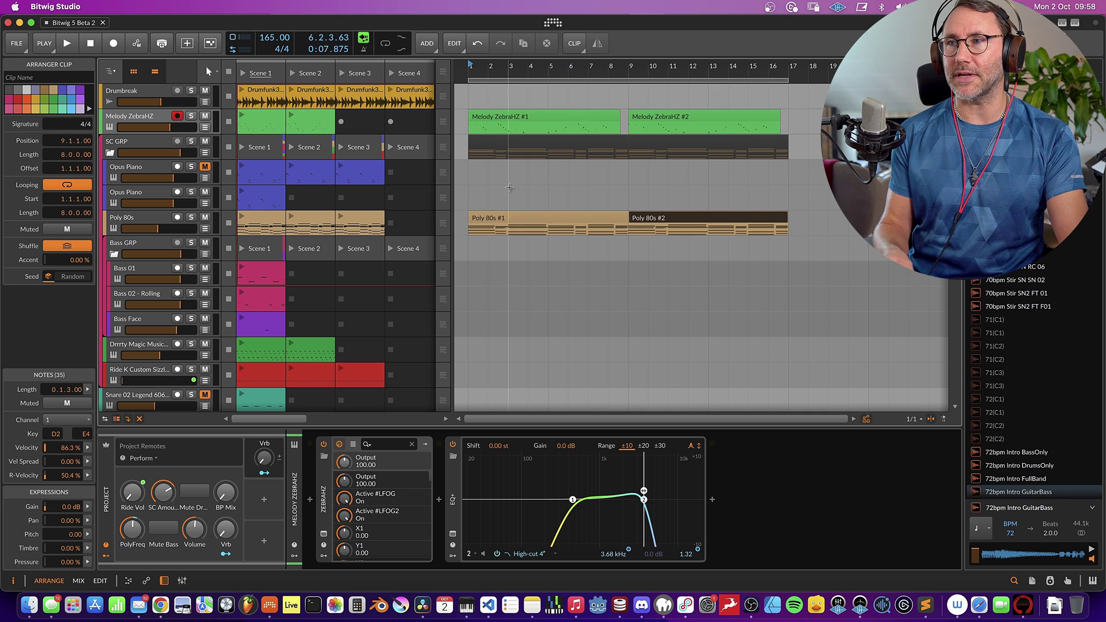
Play back the arranger timeline, stop it, and launch a scene in the clip launcher.
key("space")
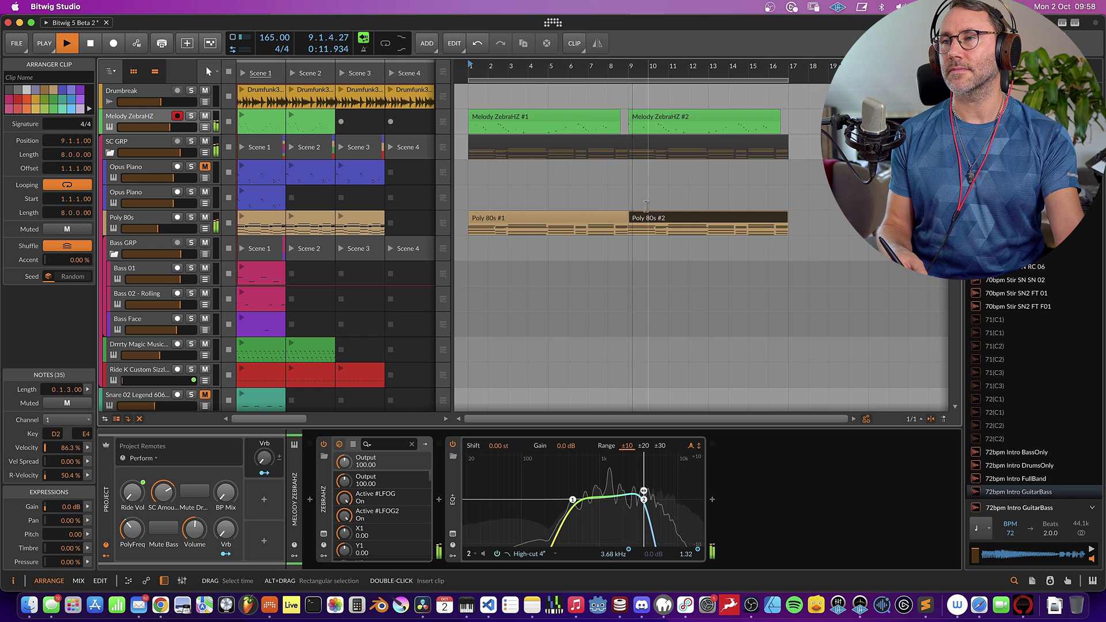
key("space")
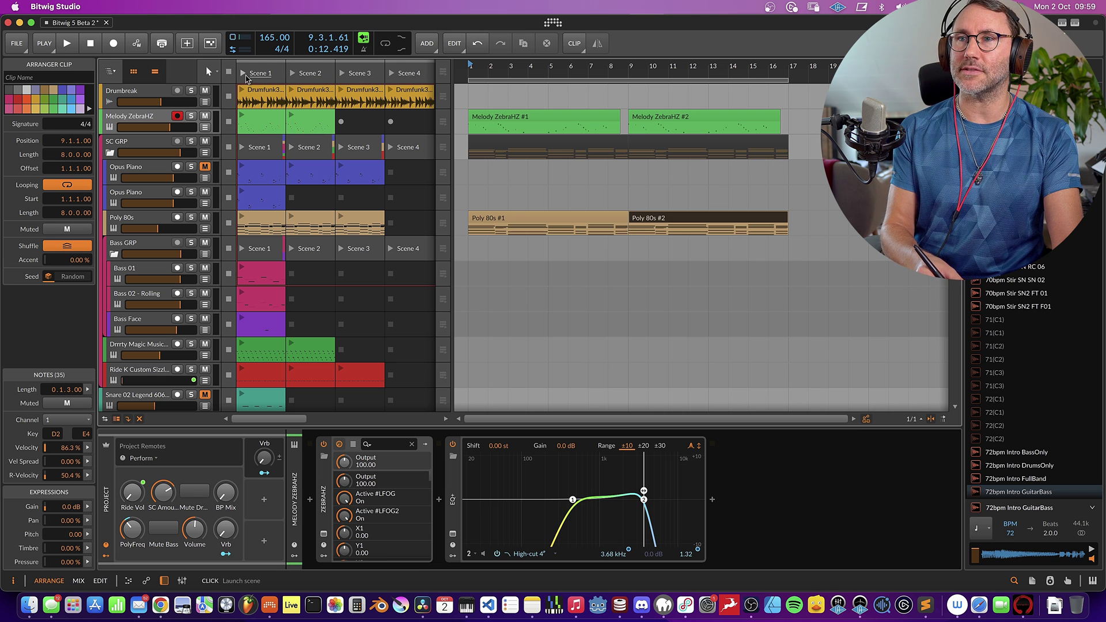
left_click(392, 74)
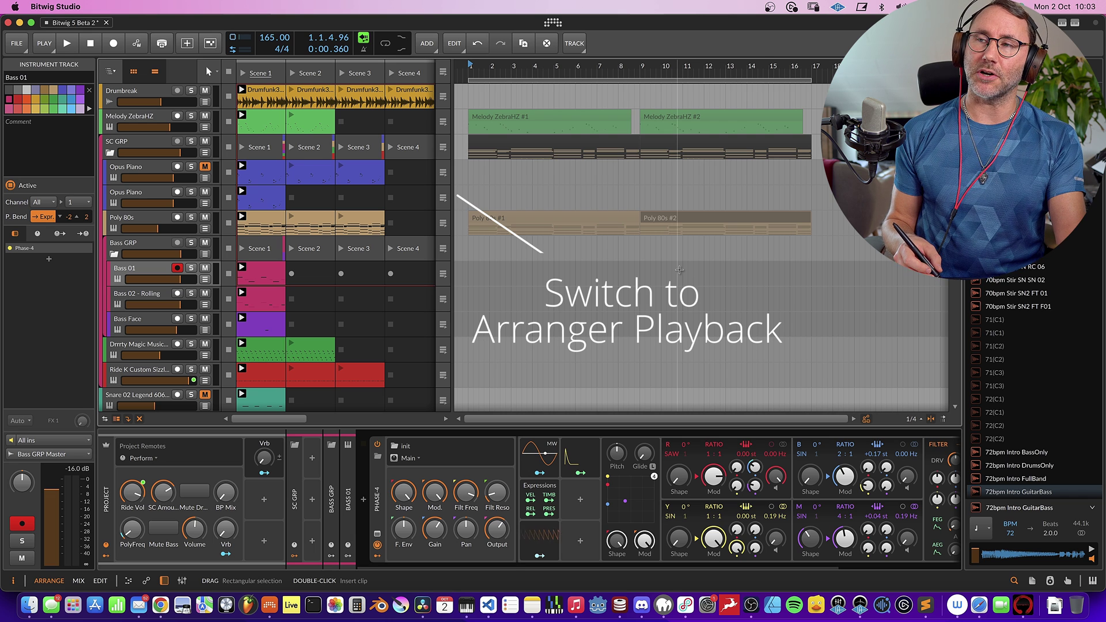
Switch the Melody ZebraHZ track to arranger playback and audition it alongside the launcher clips.
left_click(442, 122)
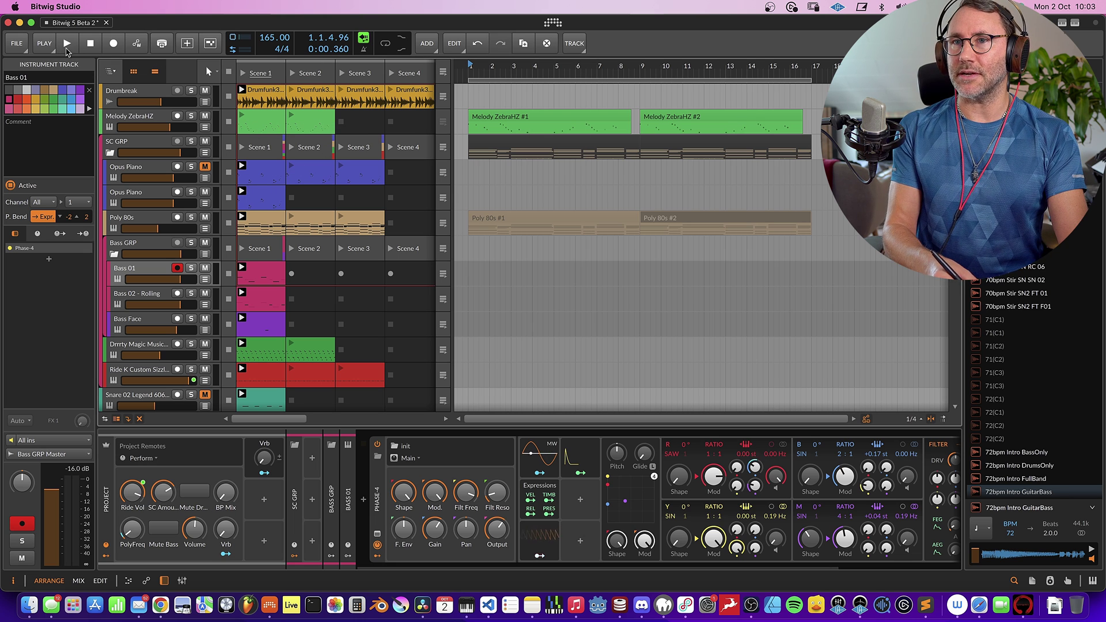
left_click(67, 47)
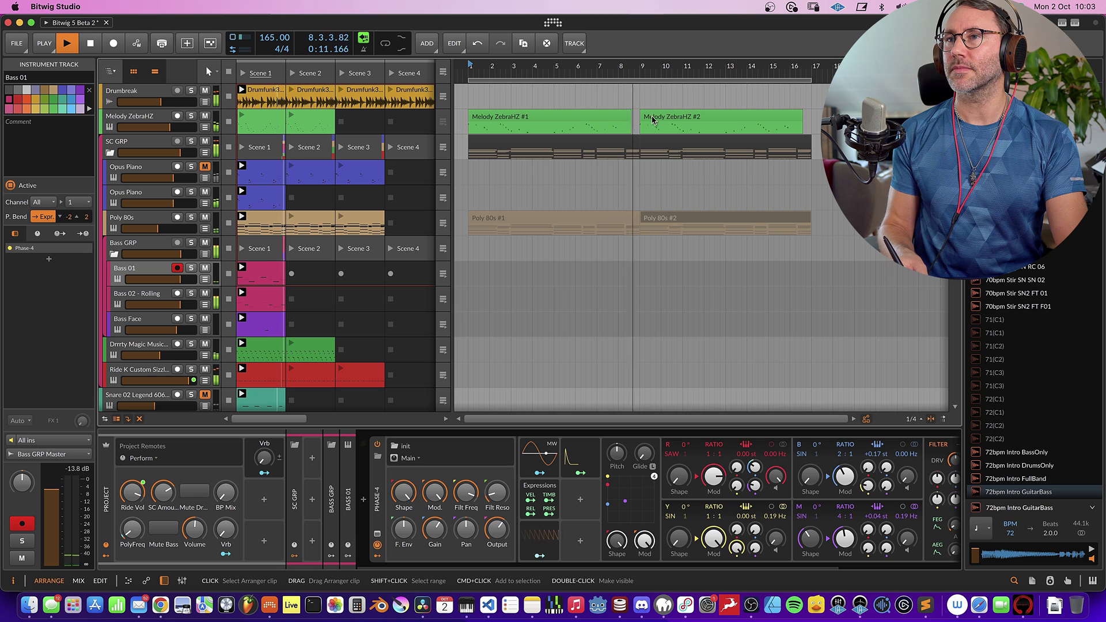
key("space")
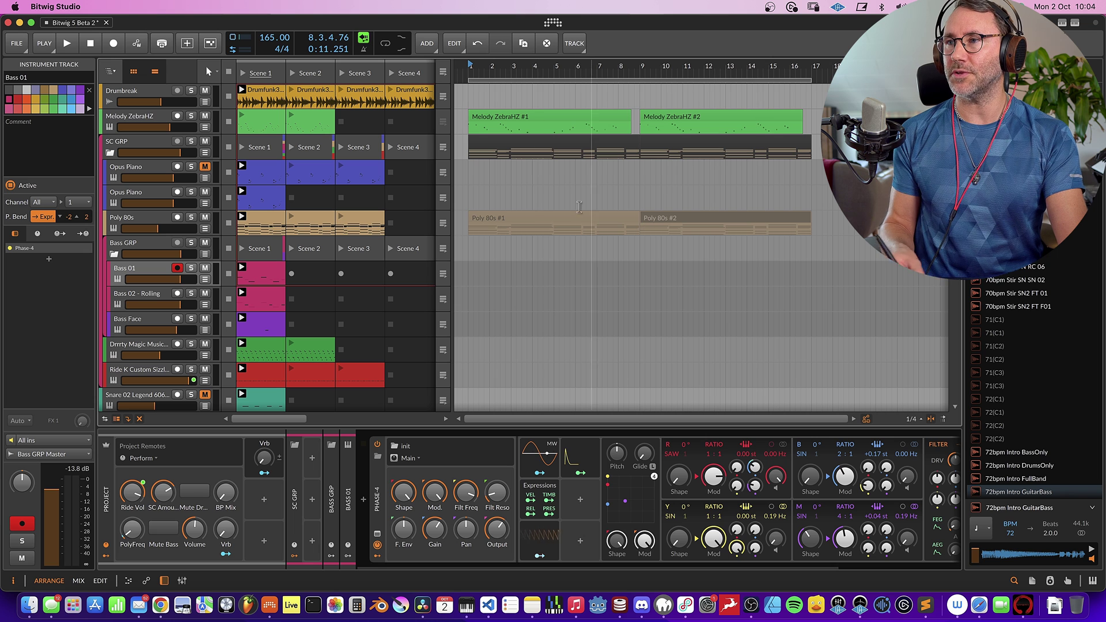
Switch the Poly 80s track to arranger playback and audition it with the remaining launcher clips.
left_click(444, 226)
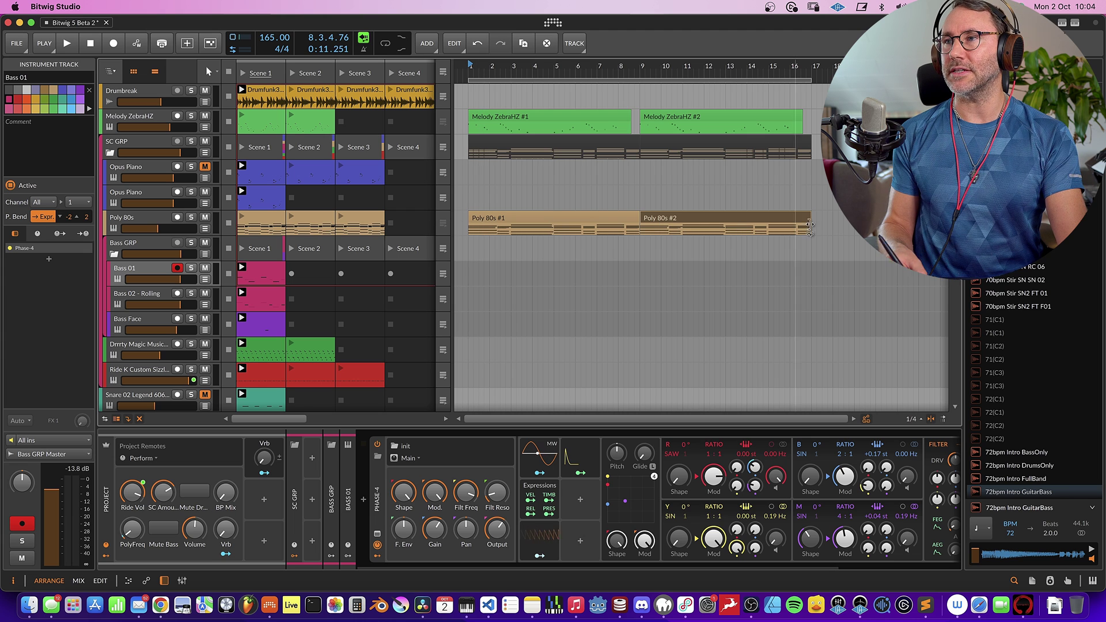
left_click_drag(654, 65, 599, 55)
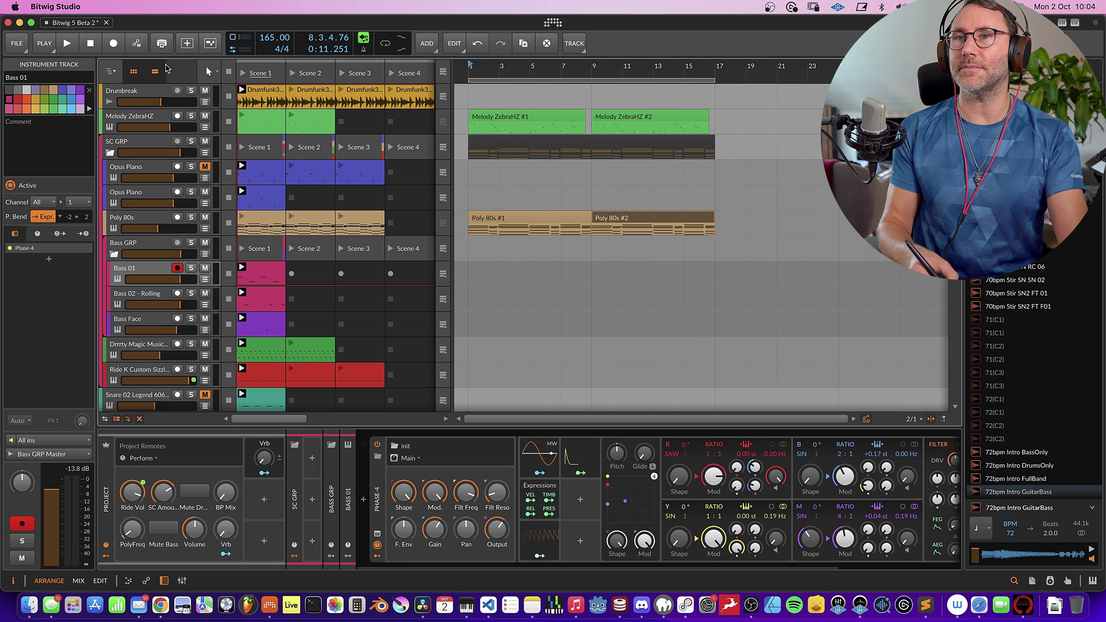
left_click(66, 43)
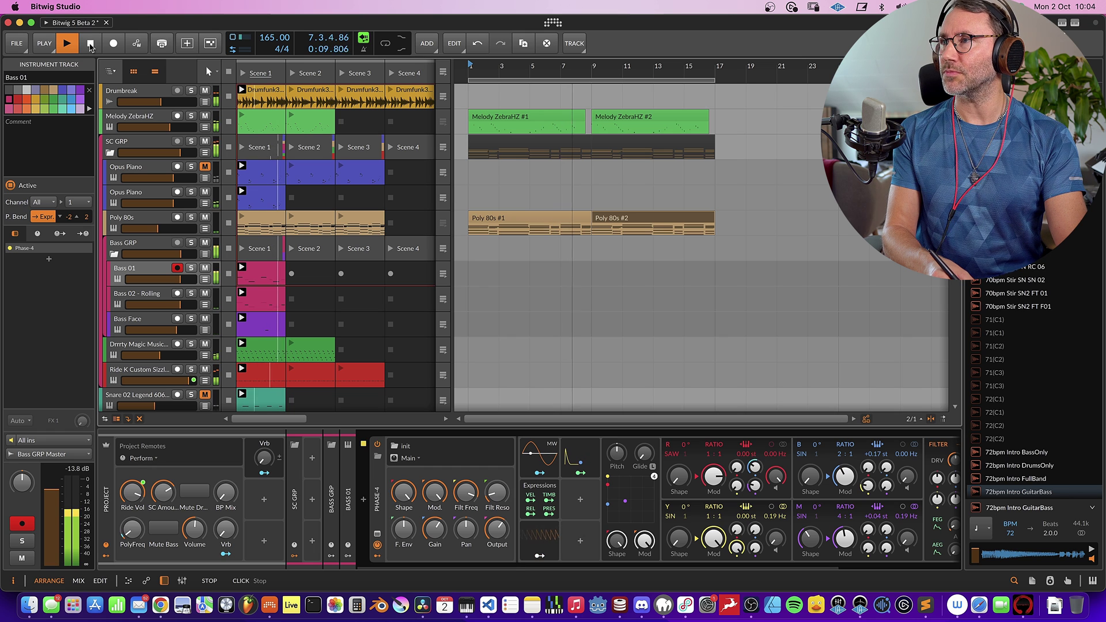
left_click(90, 44)
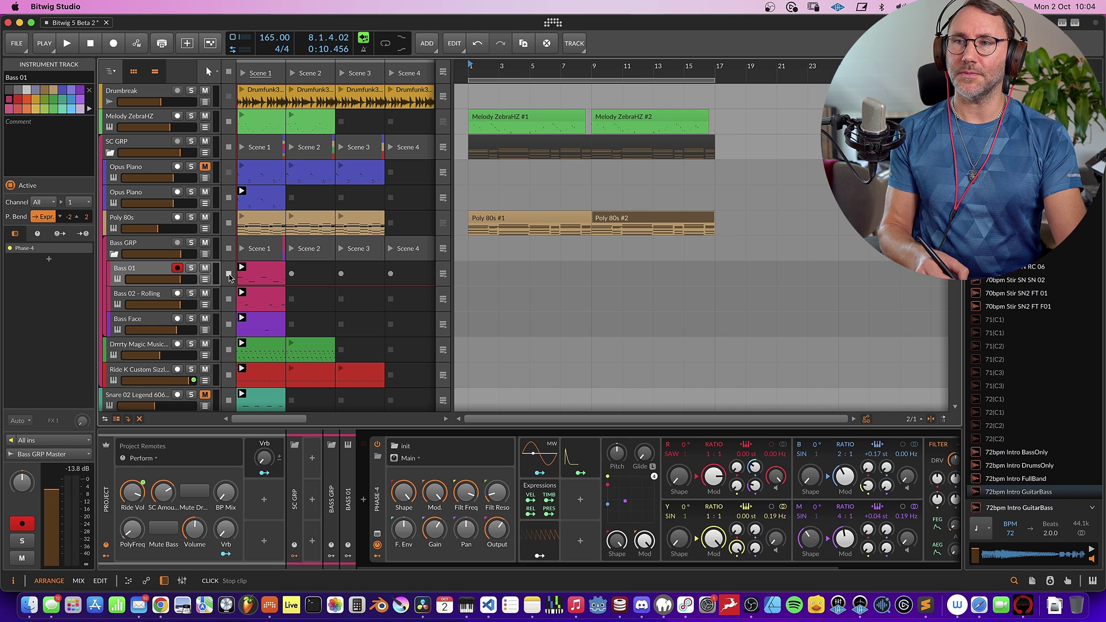
Stop all launcher clips, return every track to arranger playback, and play the timeline.
left_click(229, 72)
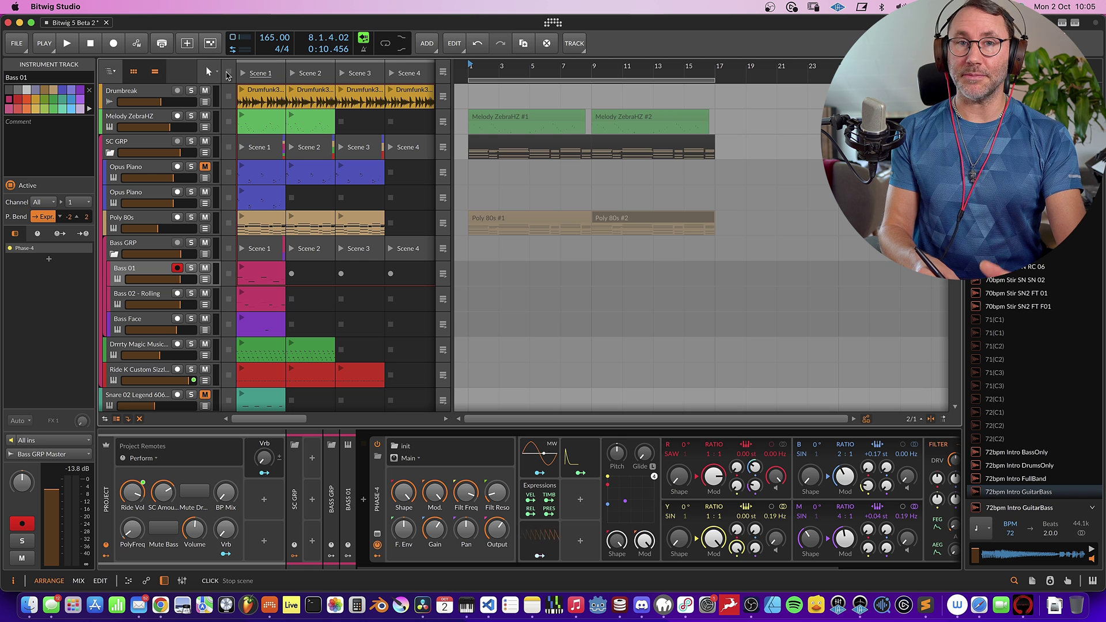
left_click(444, 75)
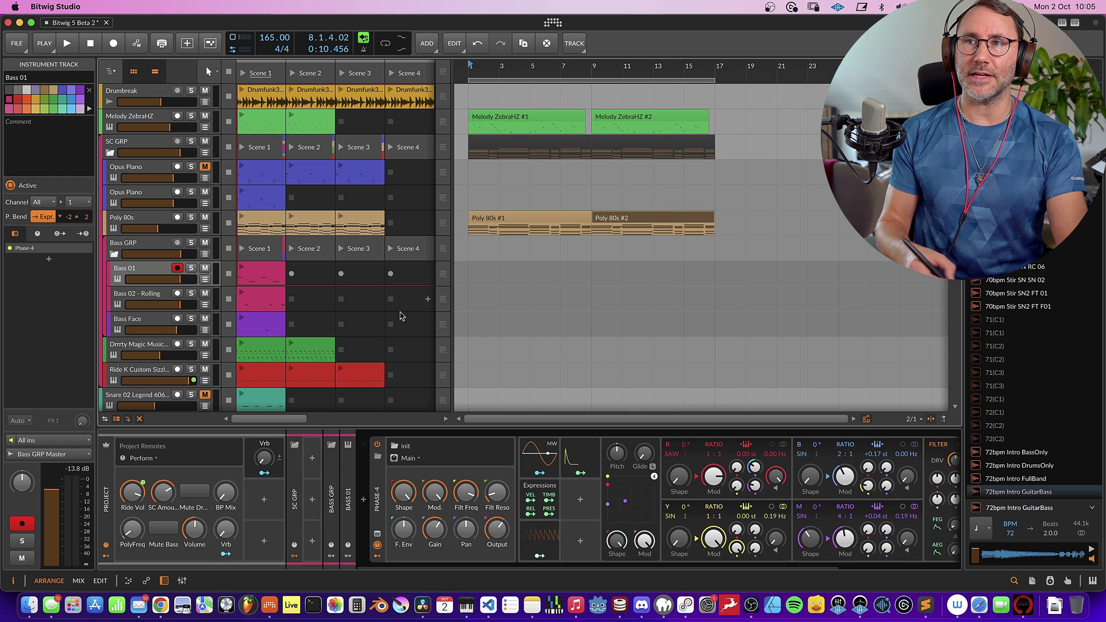
key("space")
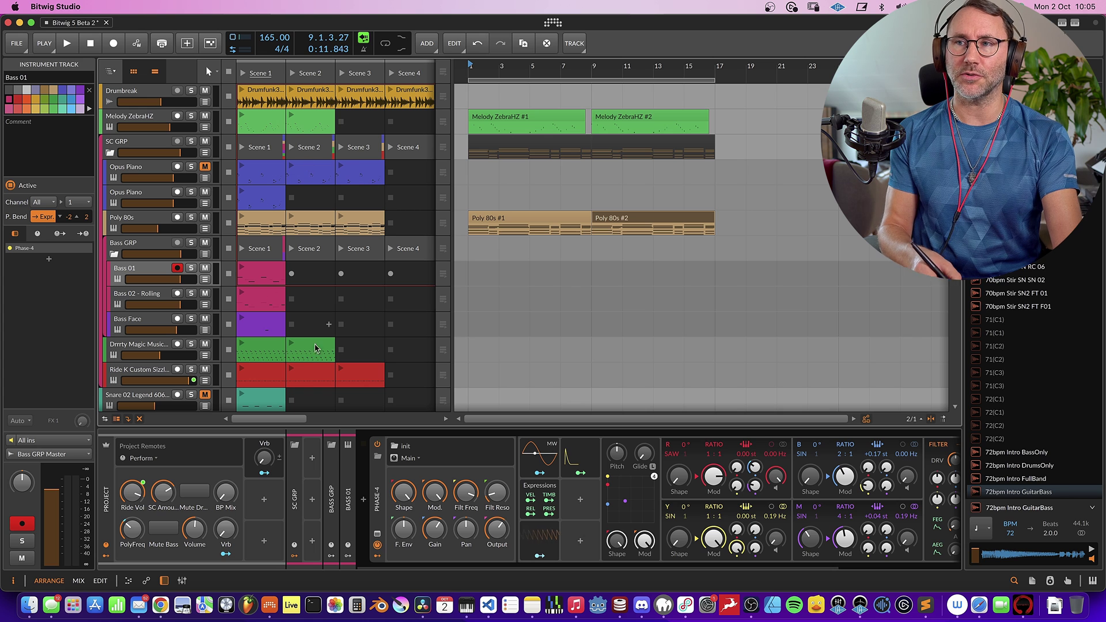
Play the arrangement while launching the first clips of Ride K, Opus Piano, Melody ZebraHZ, Poly 80s and Dmtry Magic Music Box, and stop playback.
left_click(68, 44)
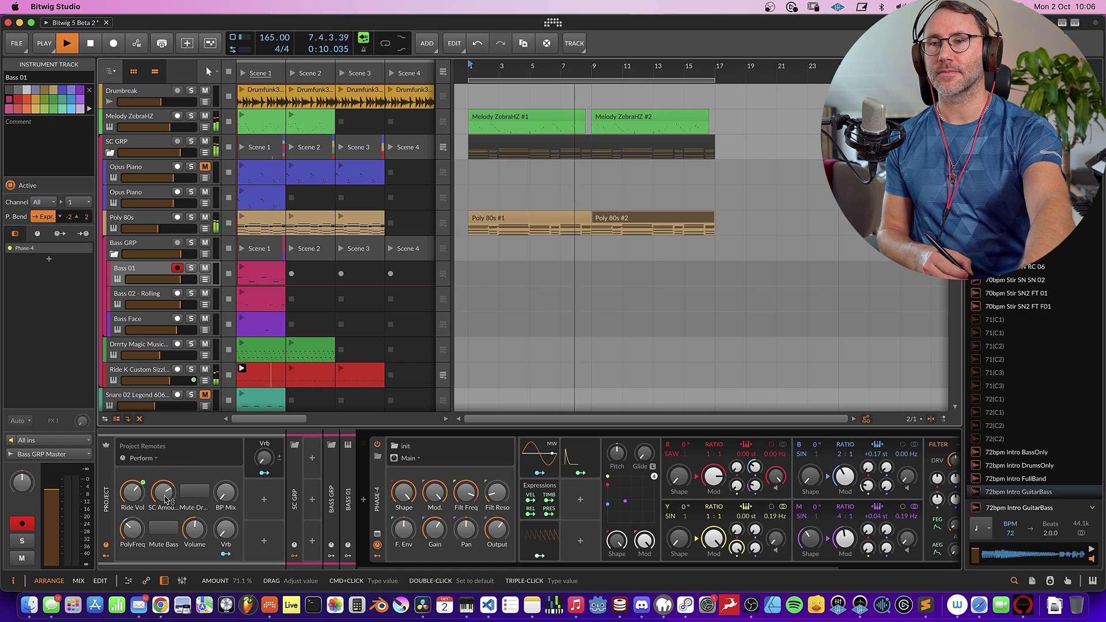
left_click(242, 190)
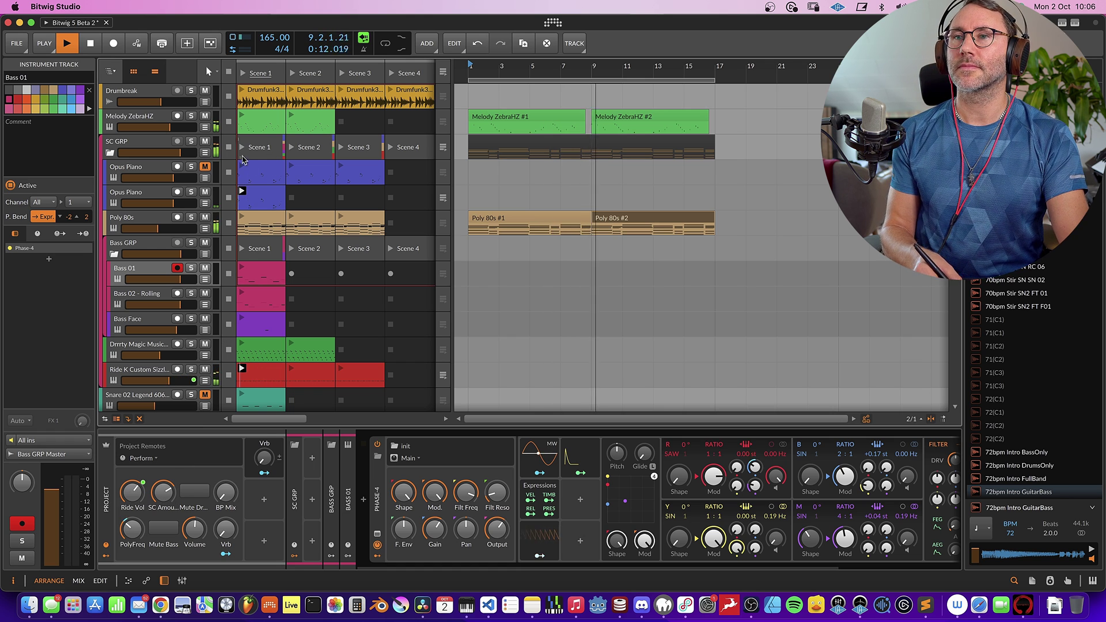
left_click(242, 115)
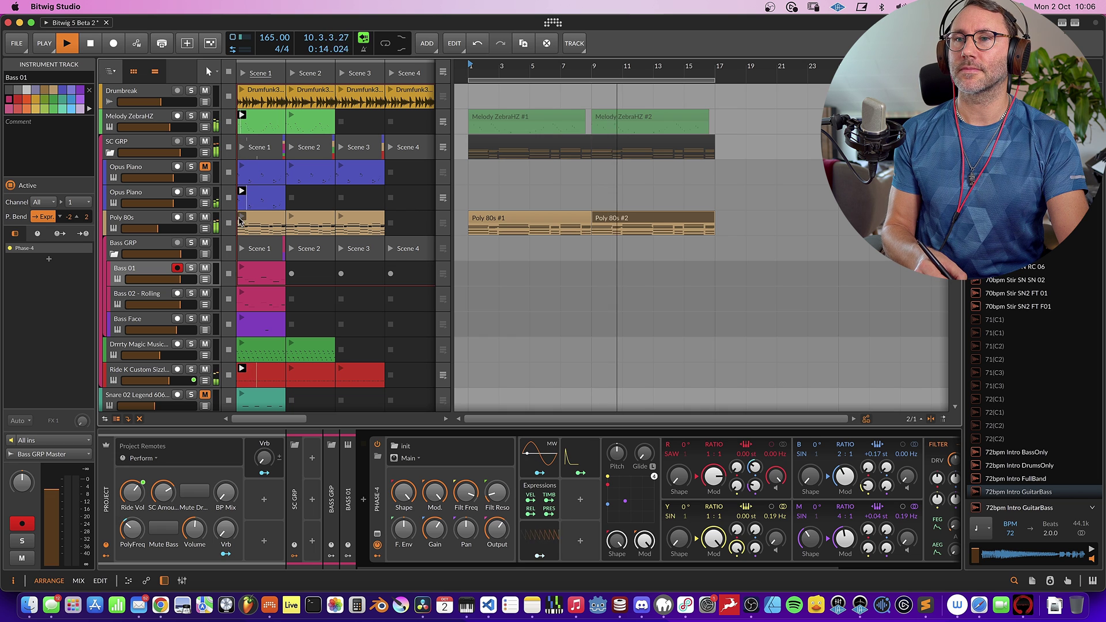
left_click(242, 344)
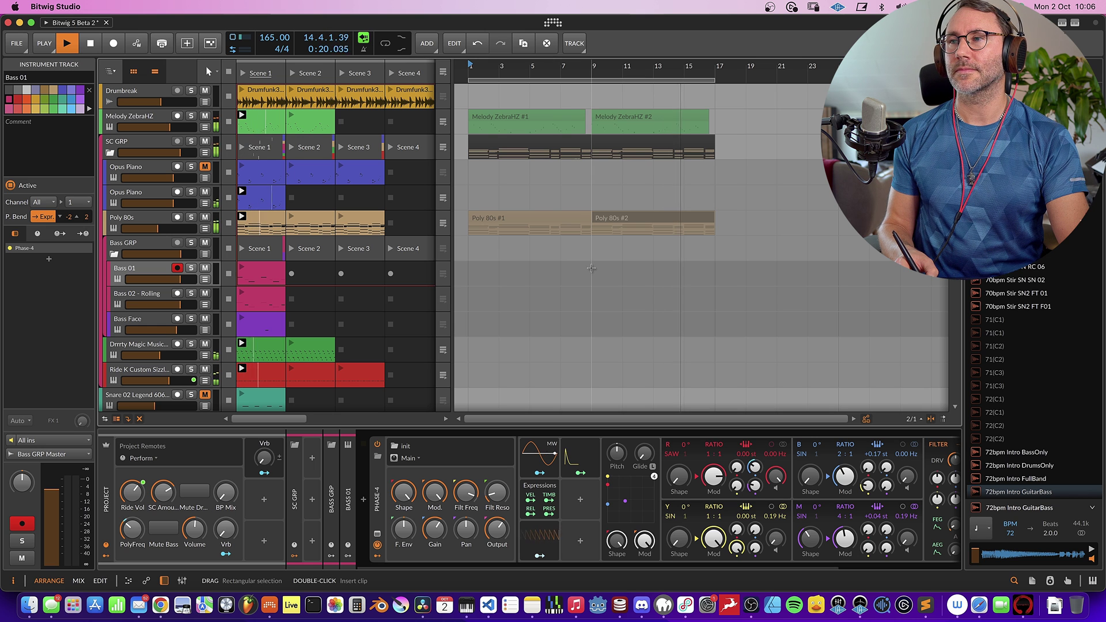
key("space")
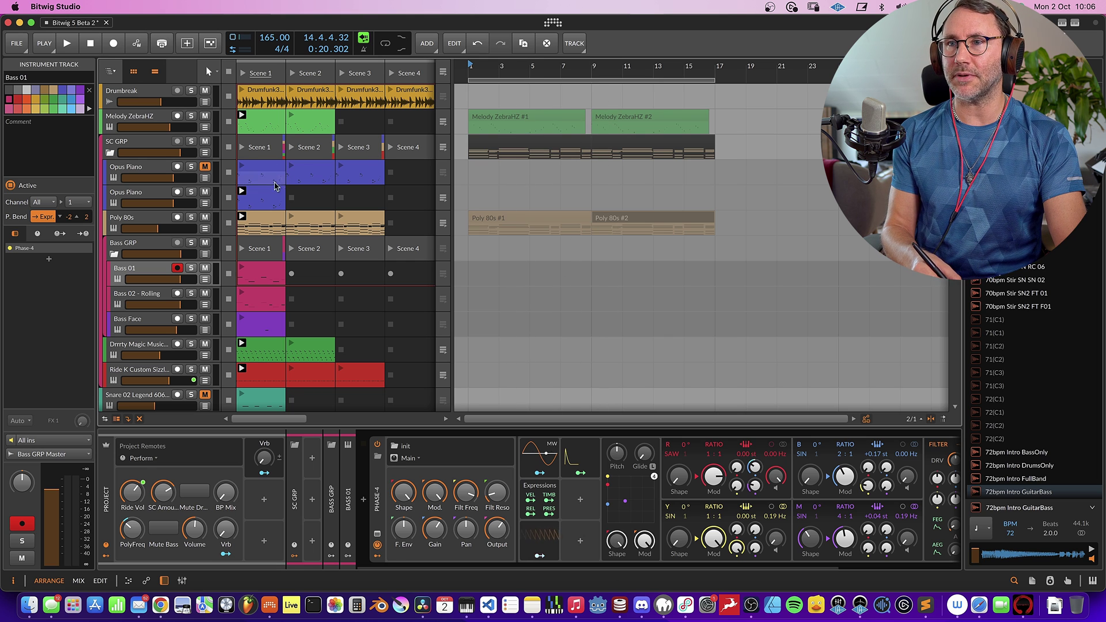
Play the launched clips together again past the end of the arranger clips and stop playback.
key("space")
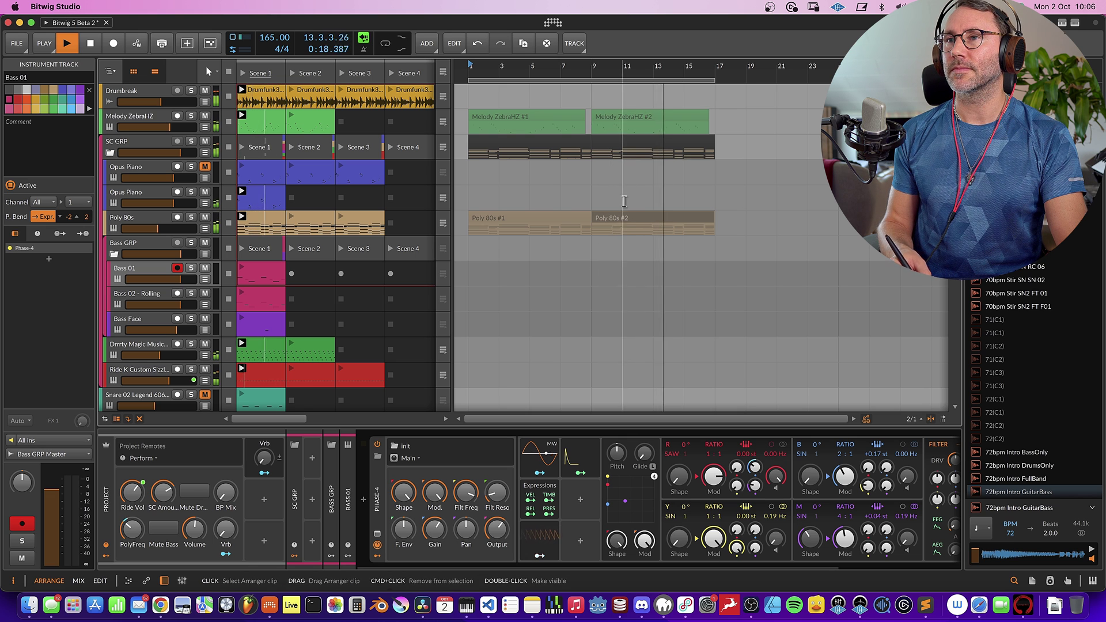
mouse_move(637, 68)
left_mouse_down()
mouse_move(637, 81)
mouse_move(637, 68)
left_mouse_up()
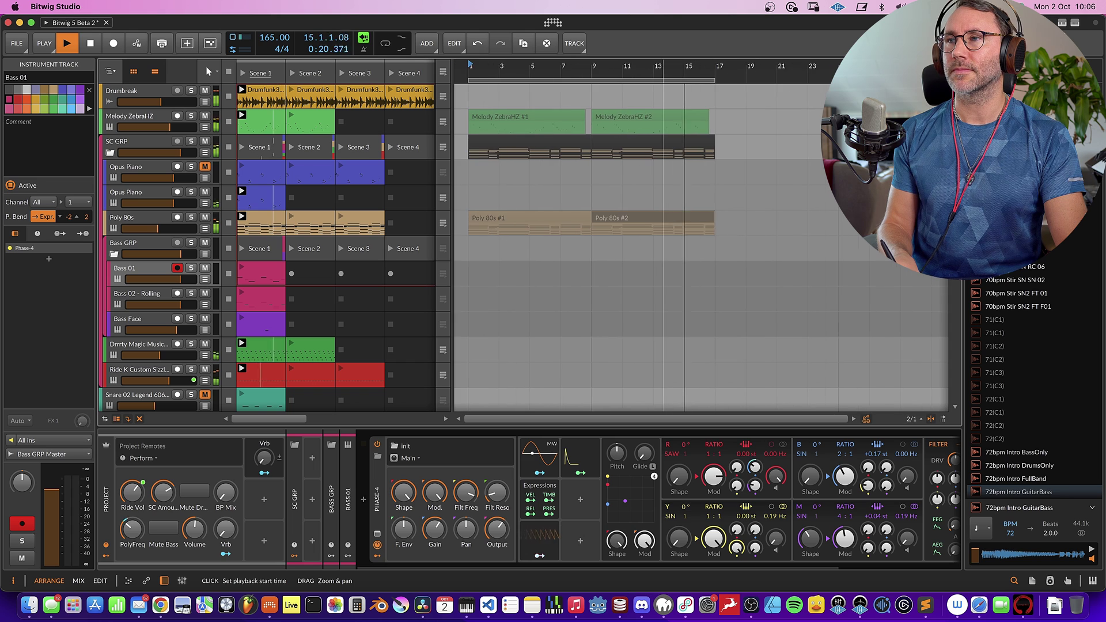
key("space")
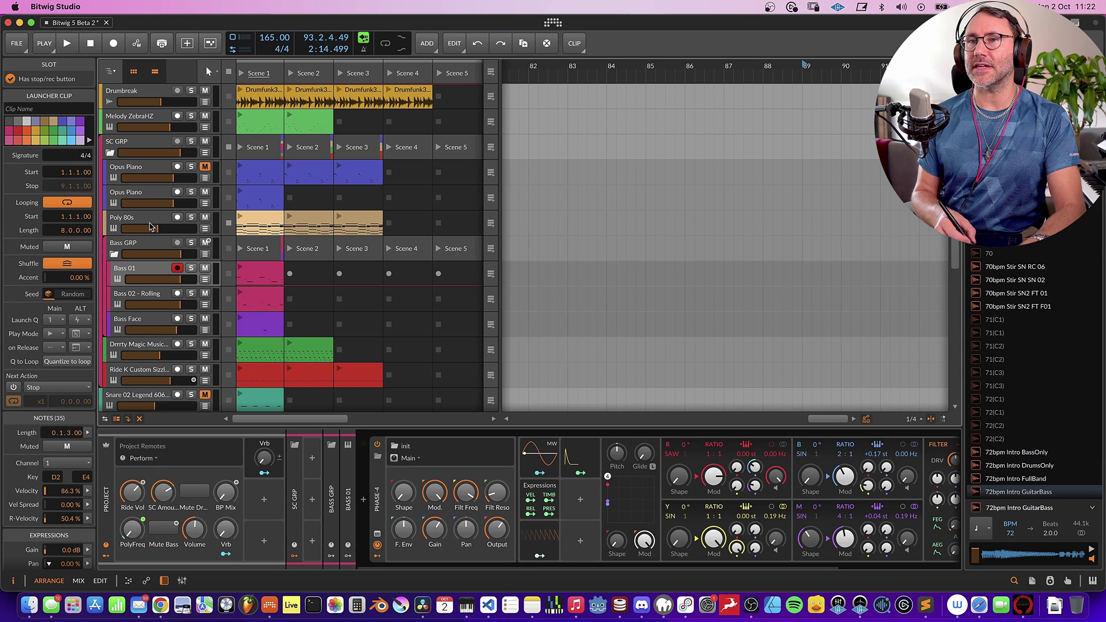
Copy the first Poly 80s launcher clip to the arranger at bar 82 and switch that track to arranger playback.
left_click_drag(260, 222, 526, 237)
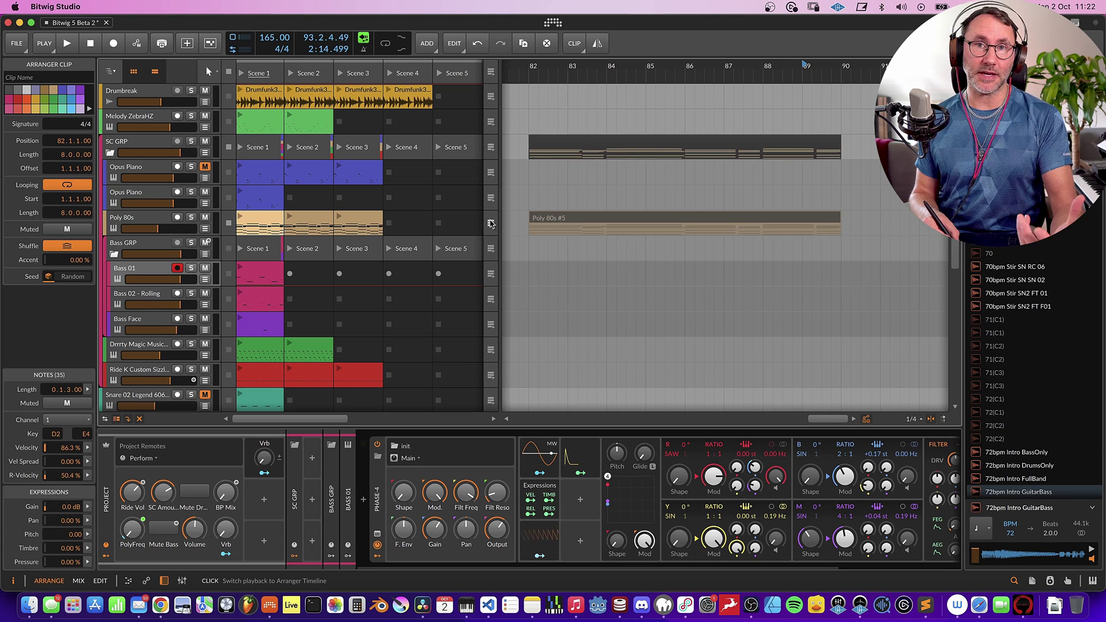
left_click(491, 225)
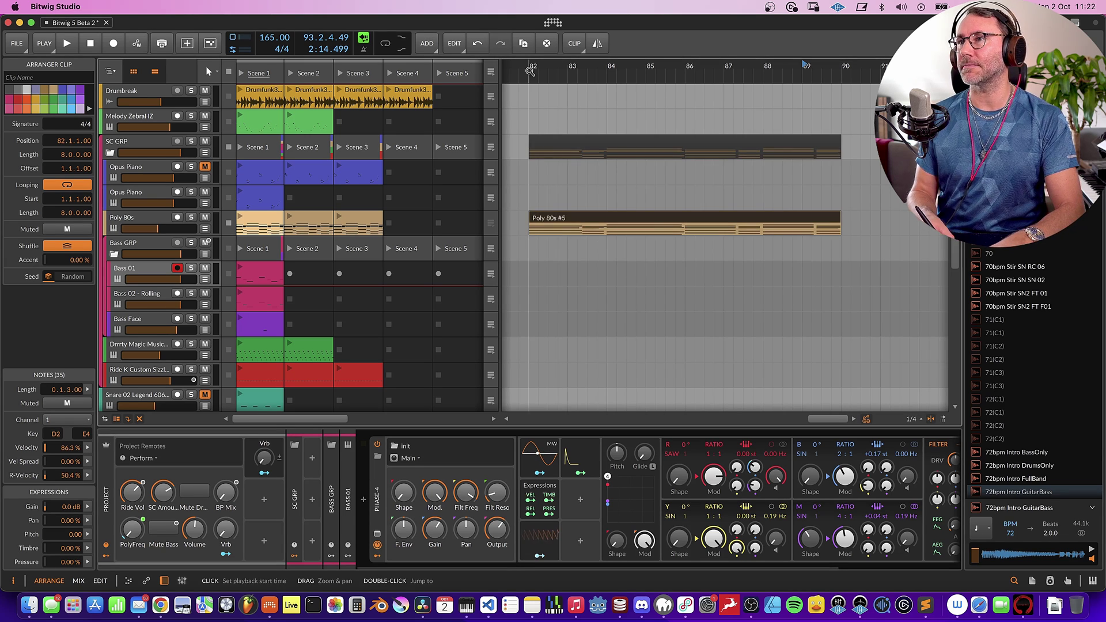
Set the playback start to bar 82 and audition the Poly 80s arranger clip.
left_click(530, 70)
key("space")
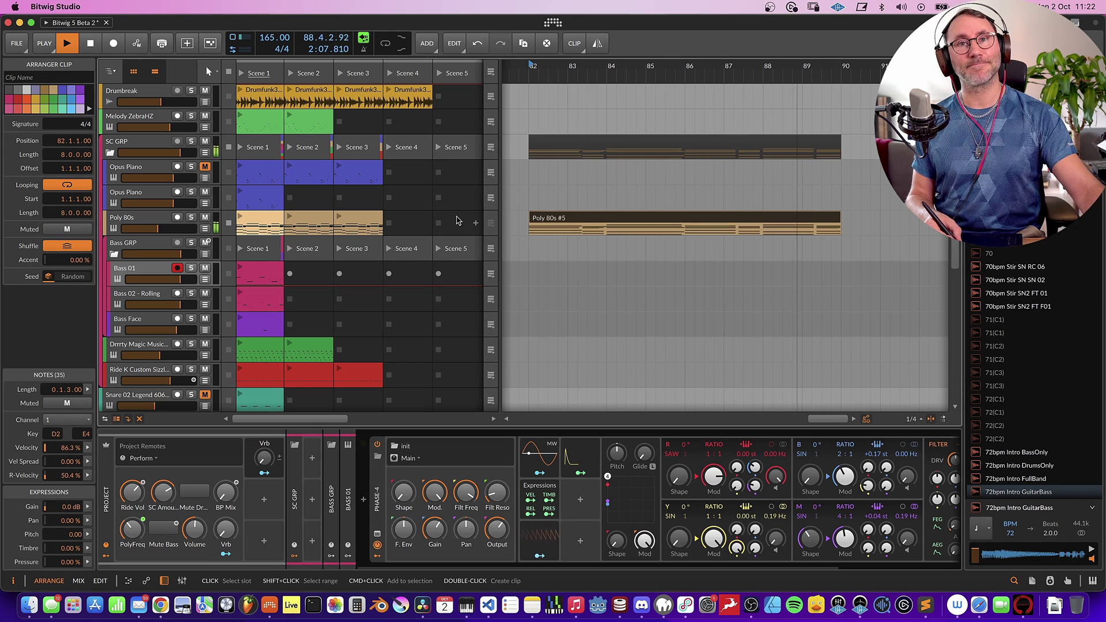
key("space")
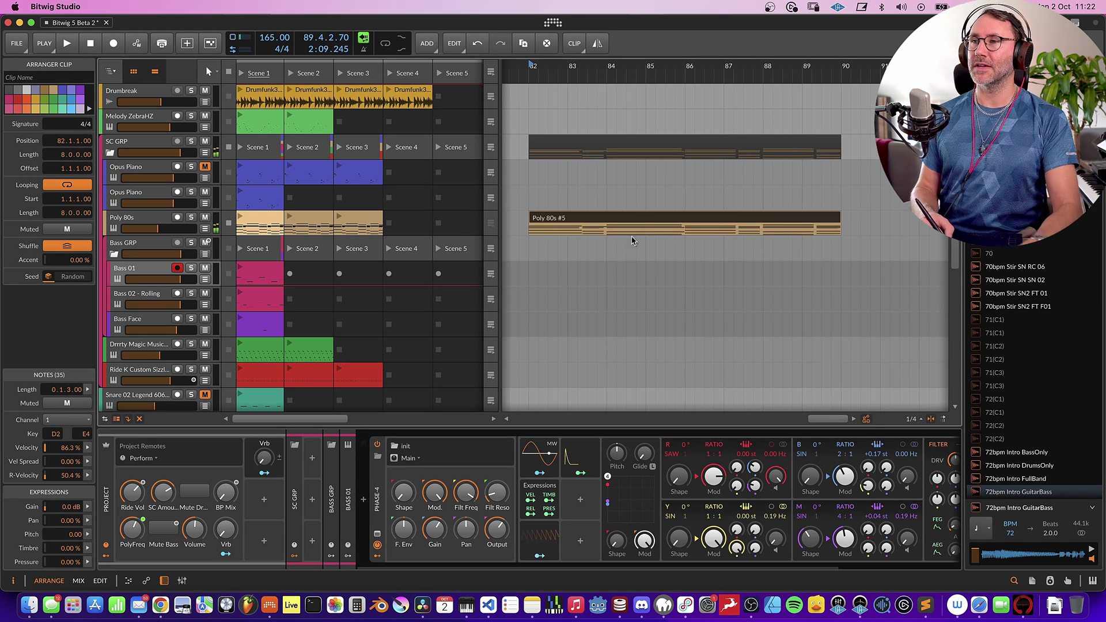
Copy the Poly 80s arranger clip into the track's empty Scene 4 launcher slot.
left_click_drag(638, 220, 416, 224)
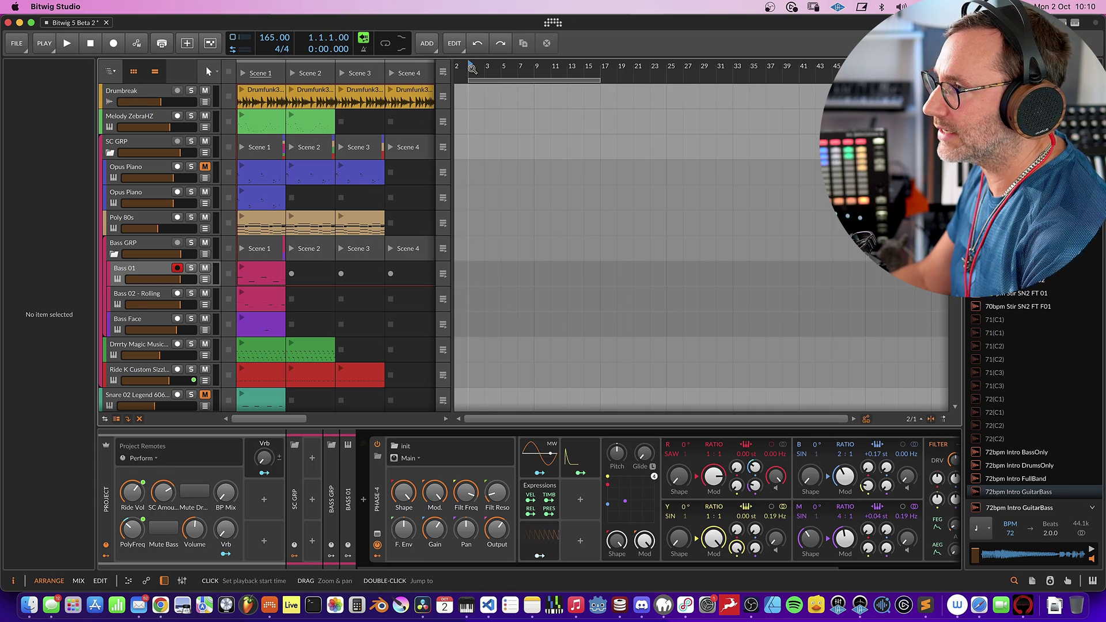
Record a live performance of the launched scenes into the arranger, adjusting BP Mix and toggling Mute Bass, and stop recording.
left_click(114, 45)
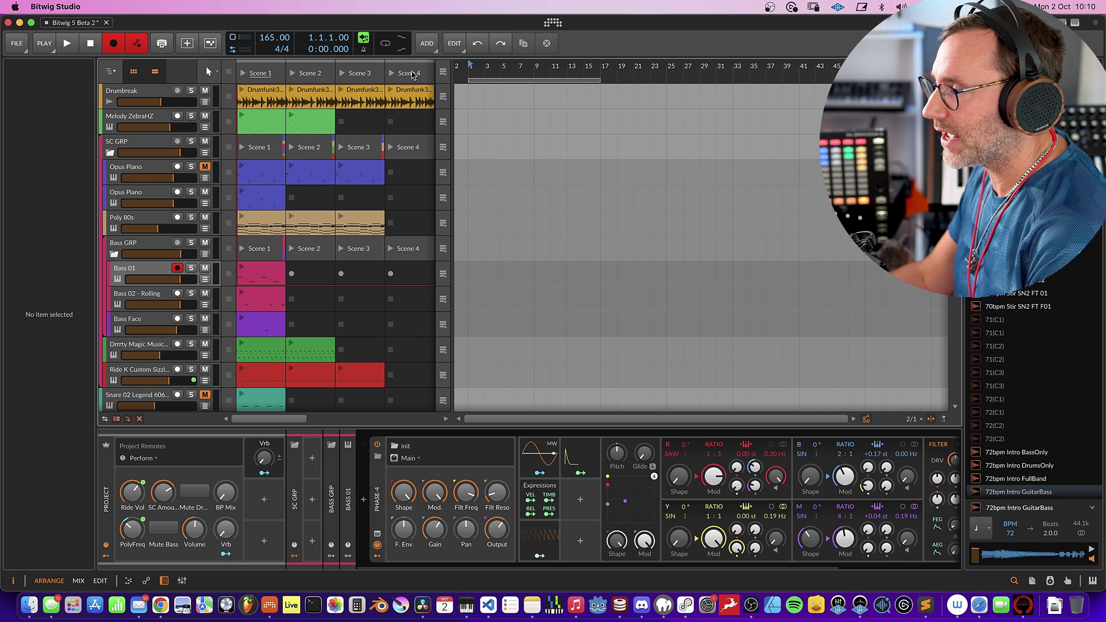
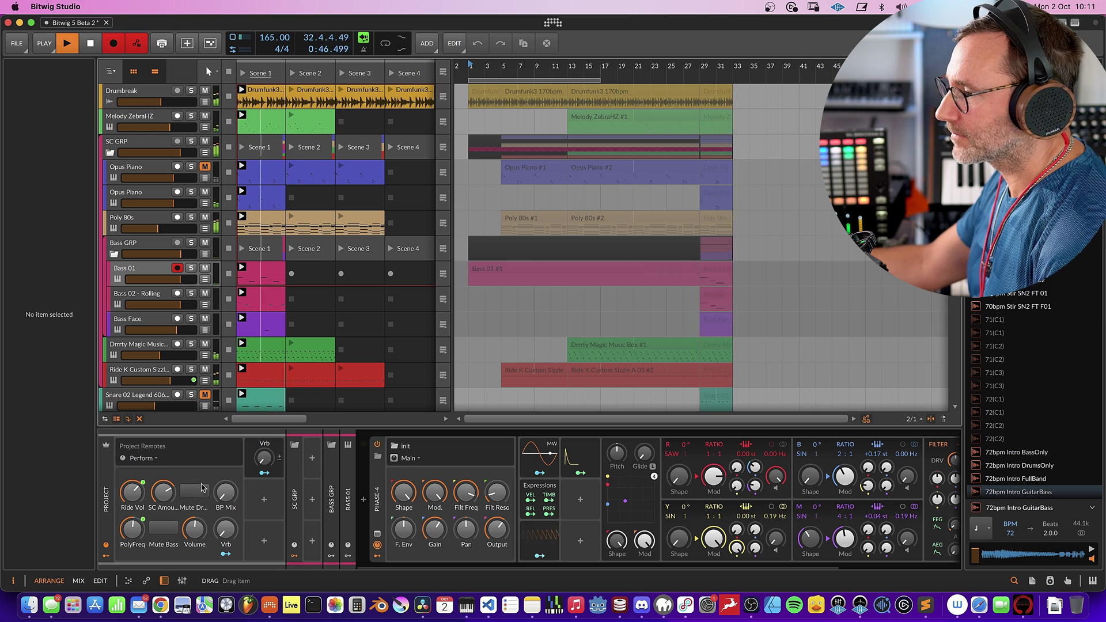
mouse_move(230, 500)
left_mouse_down()
mouse_move(230, 450)
mouse_move(226, 496)
left_mouse_up()
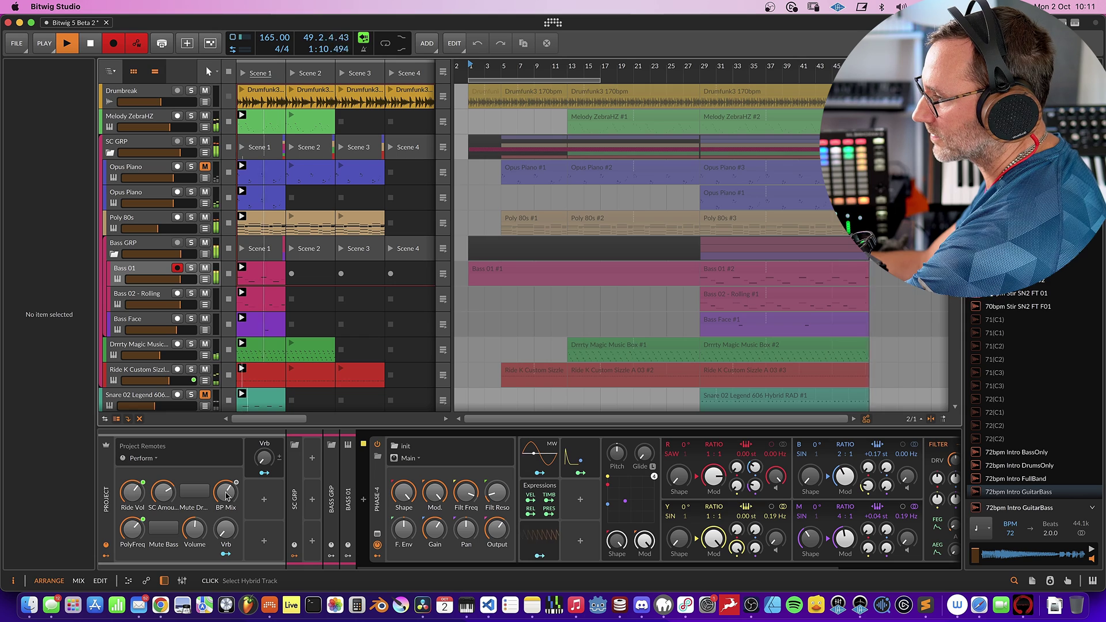
left_click(167, 529)
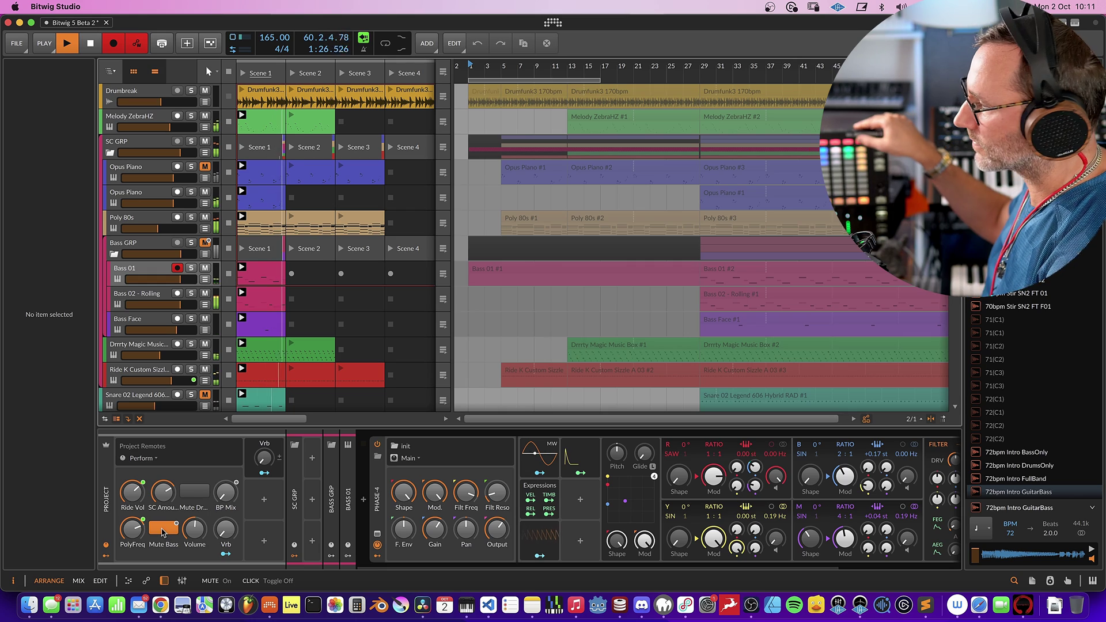
left_click(163, 530)
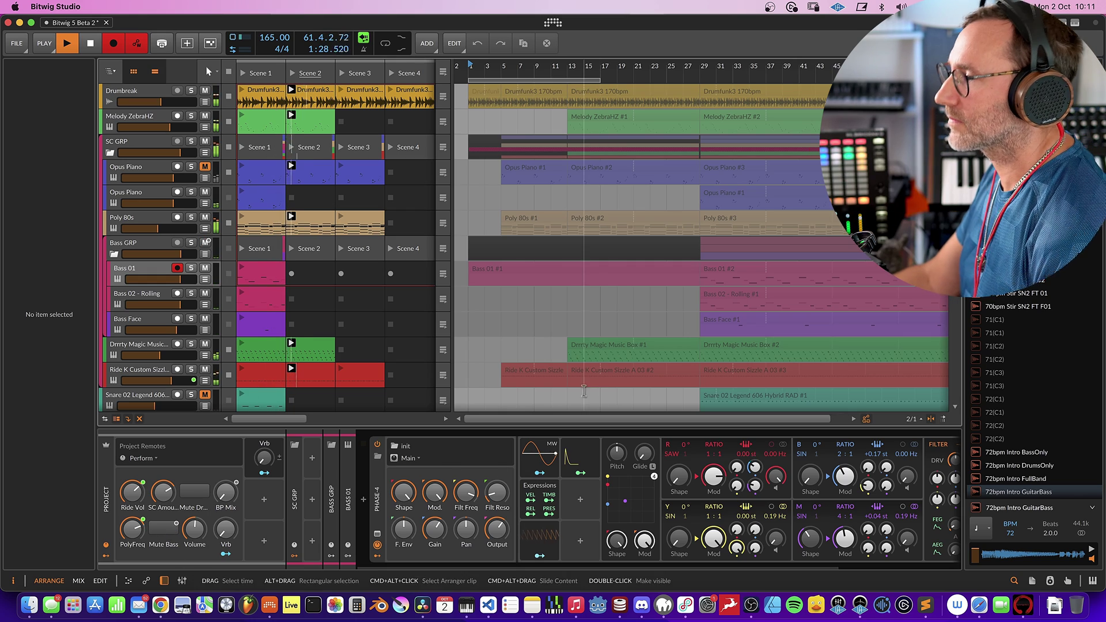
left_click_drag(767, 65, 643, 75)
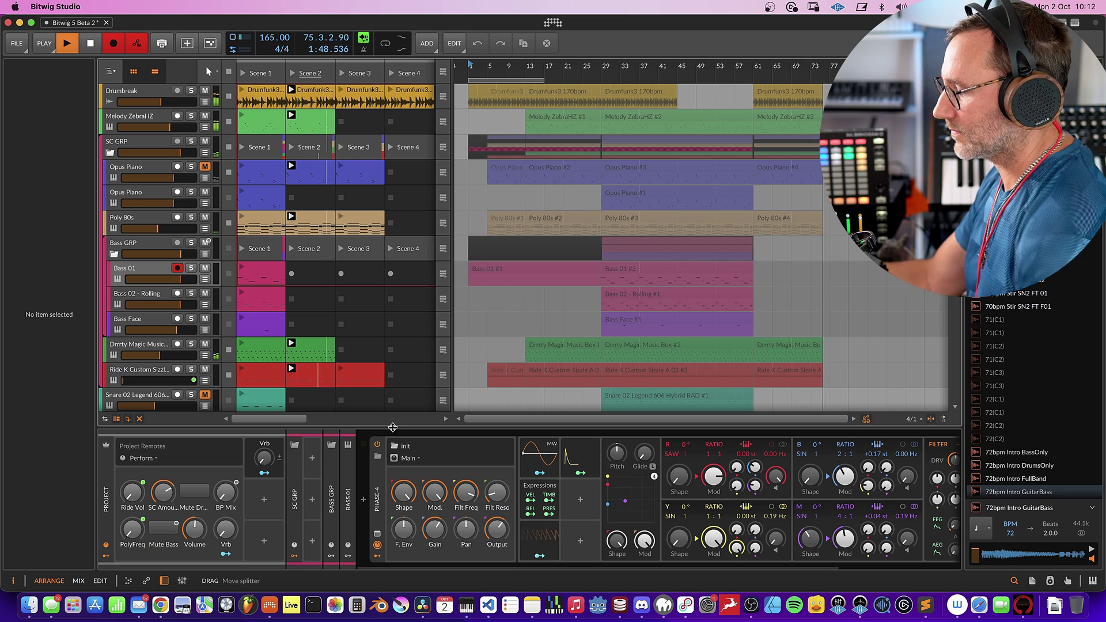
key("space")
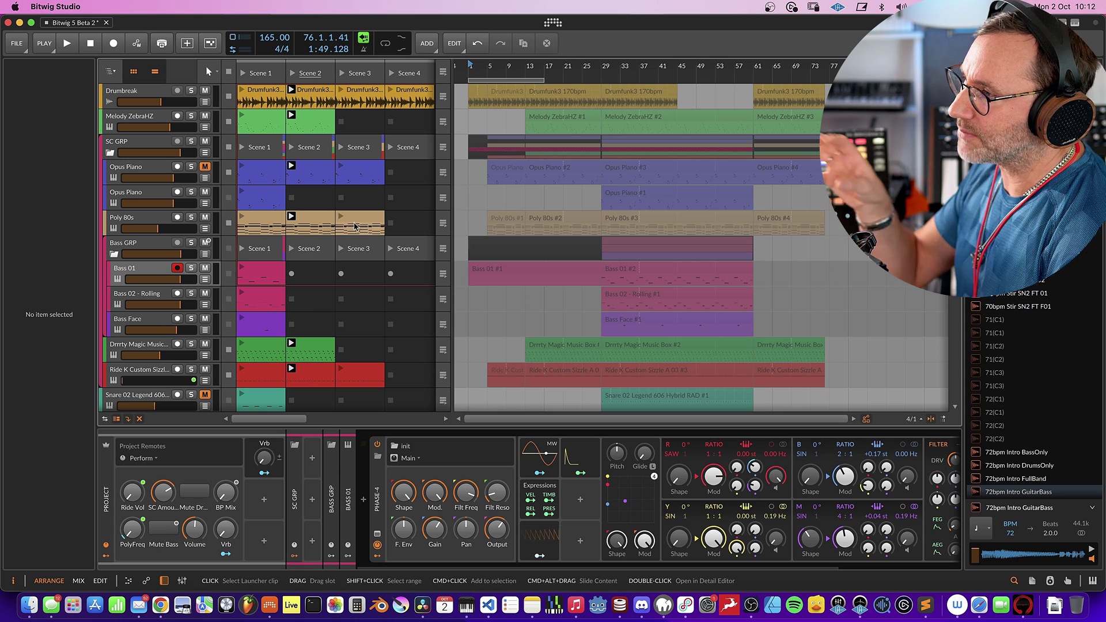
Switch all tracks to arranger playback and set the loop region to 80 bars from bar 1.
left_click(442, 71)
left_click(726, 259)
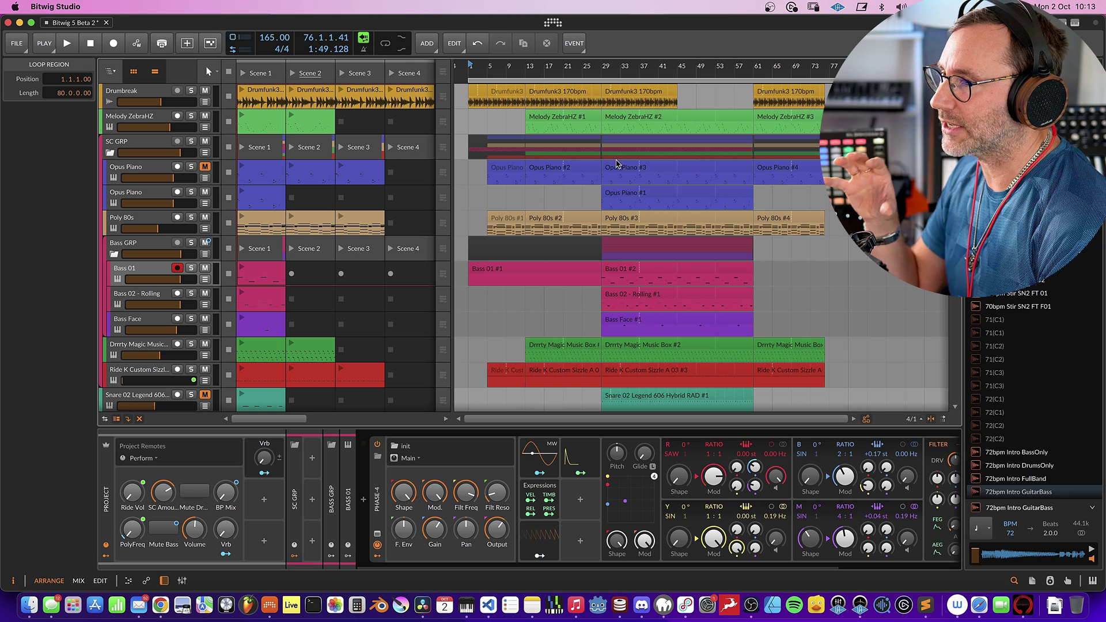
key("Escape")
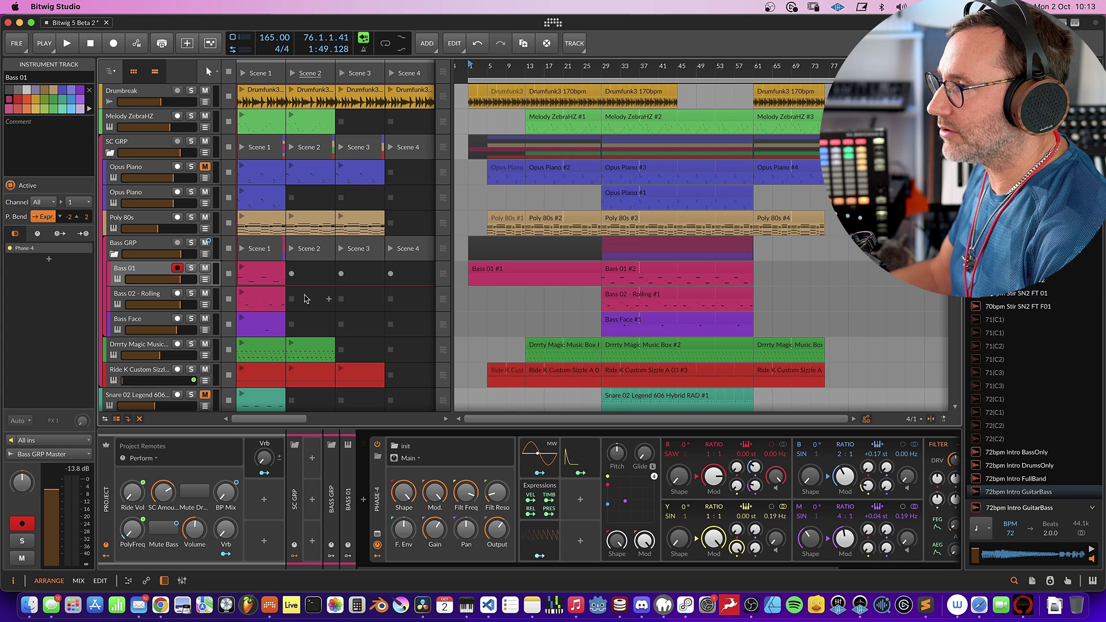
Show the Ride K Custom Sizzle track's automation lane, examine its recorded volume curve and hide the lane again.
left_click(204, 381)
scroll(519, 265, "down", 5)
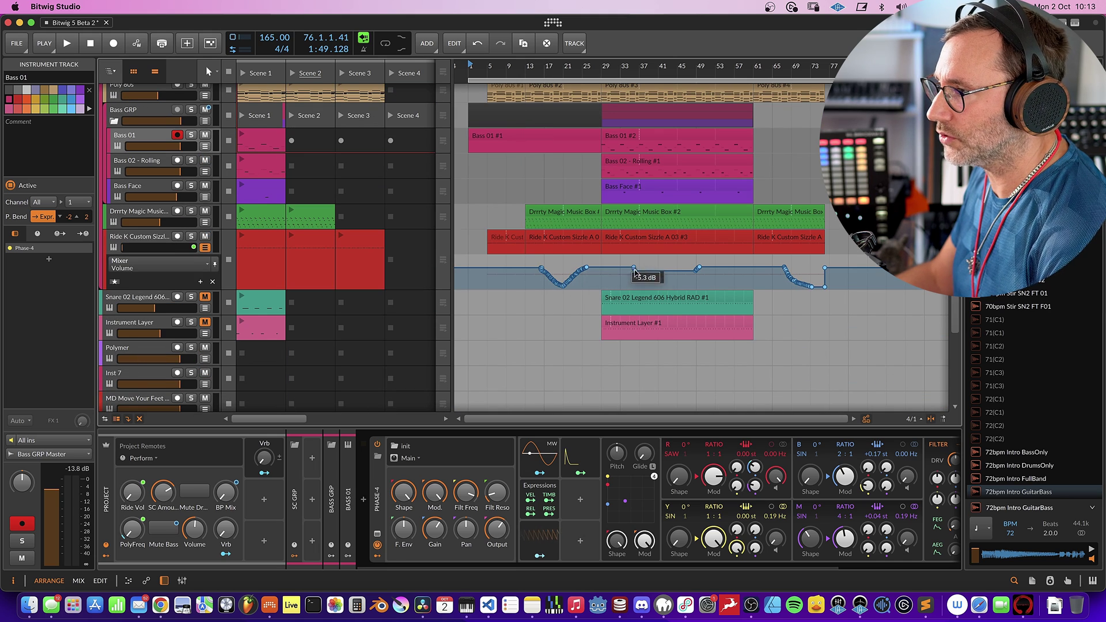
left_click_drag(805, 284, 811, 287)
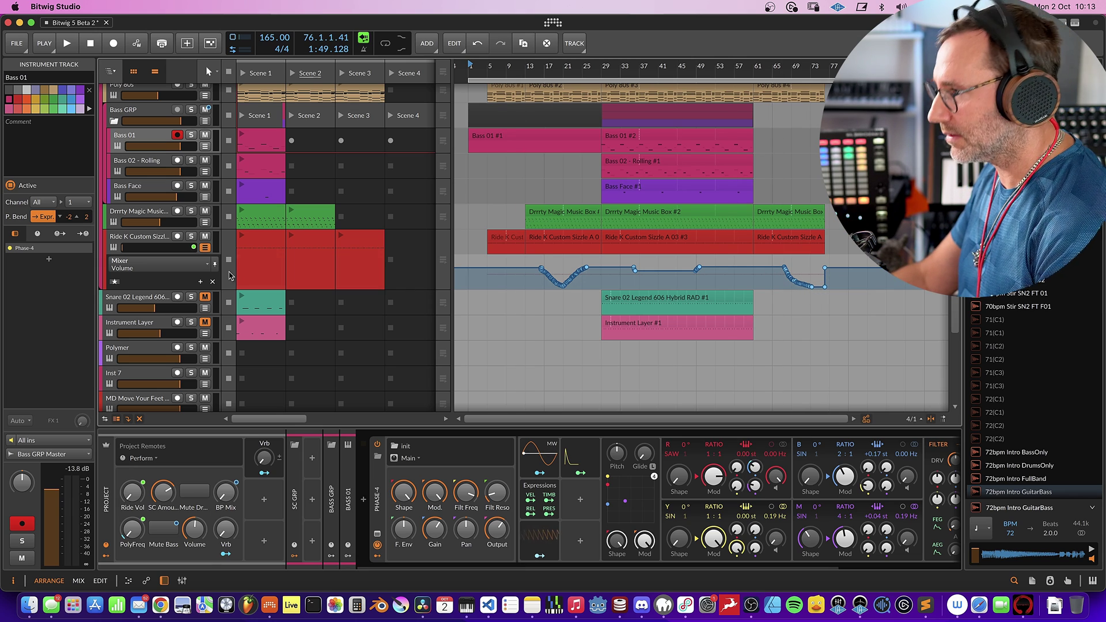
key("a")
scroll(499, 237, "up", 5)
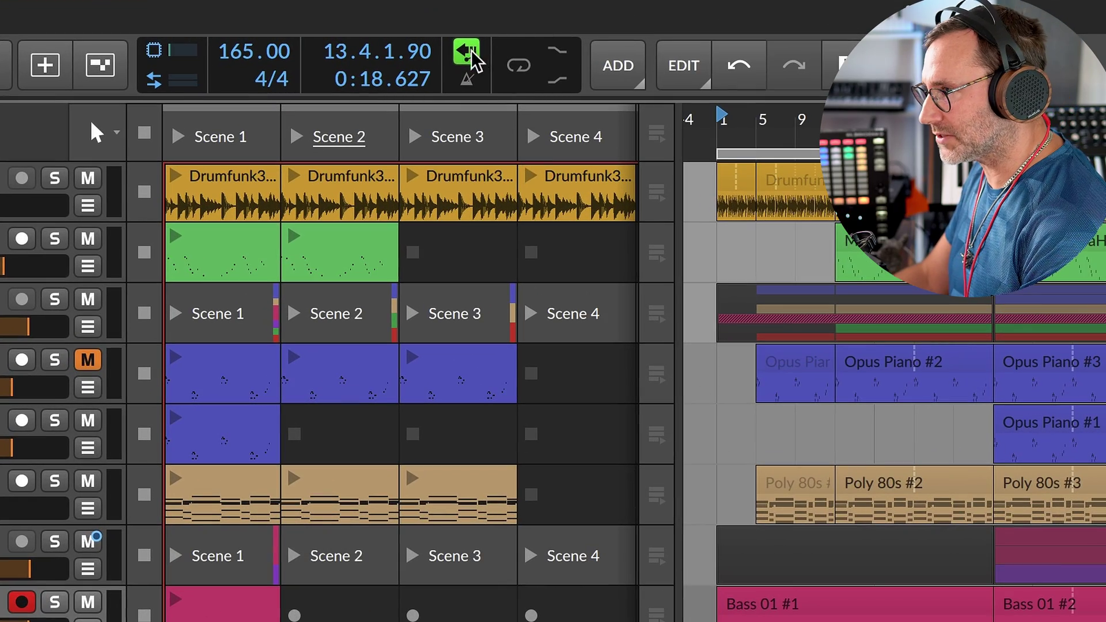
Restore automation control and play the recorded arrangement from bar 1.
left_click(469, 58)
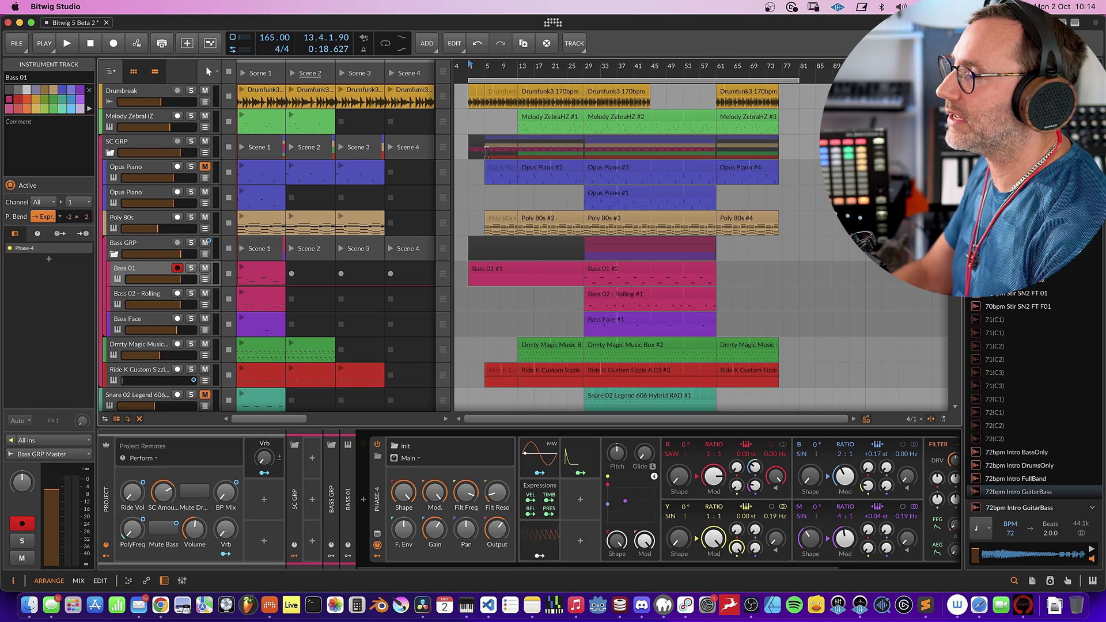
key("space")
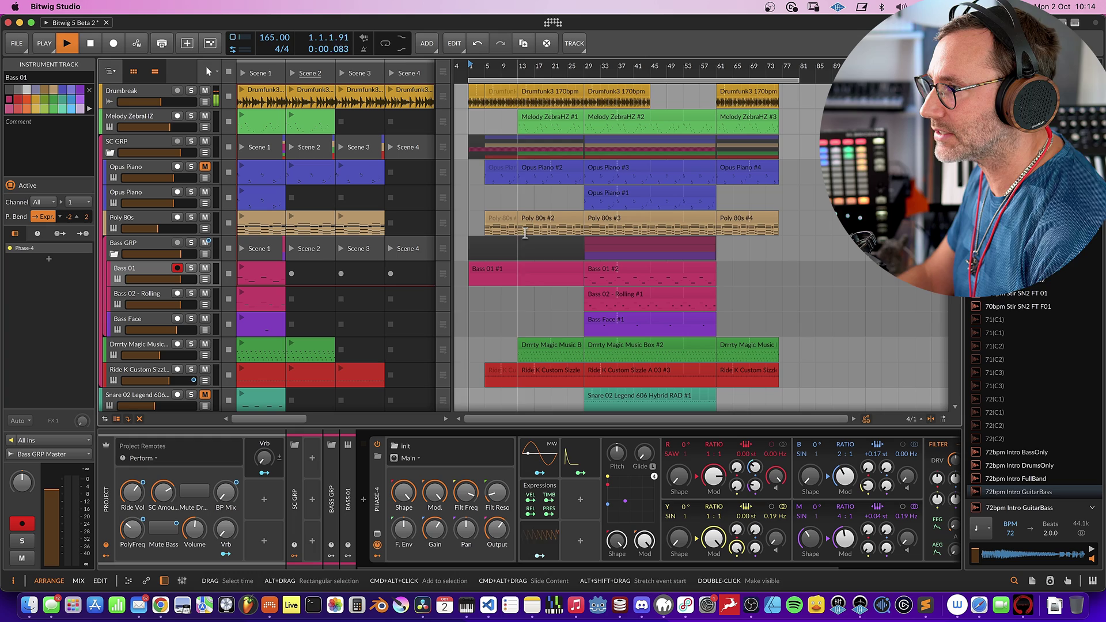
Examine the Poly 80s filter frequency automation during playback and open the Melody ZebraHZ automation lane.
left_click(207, 231)
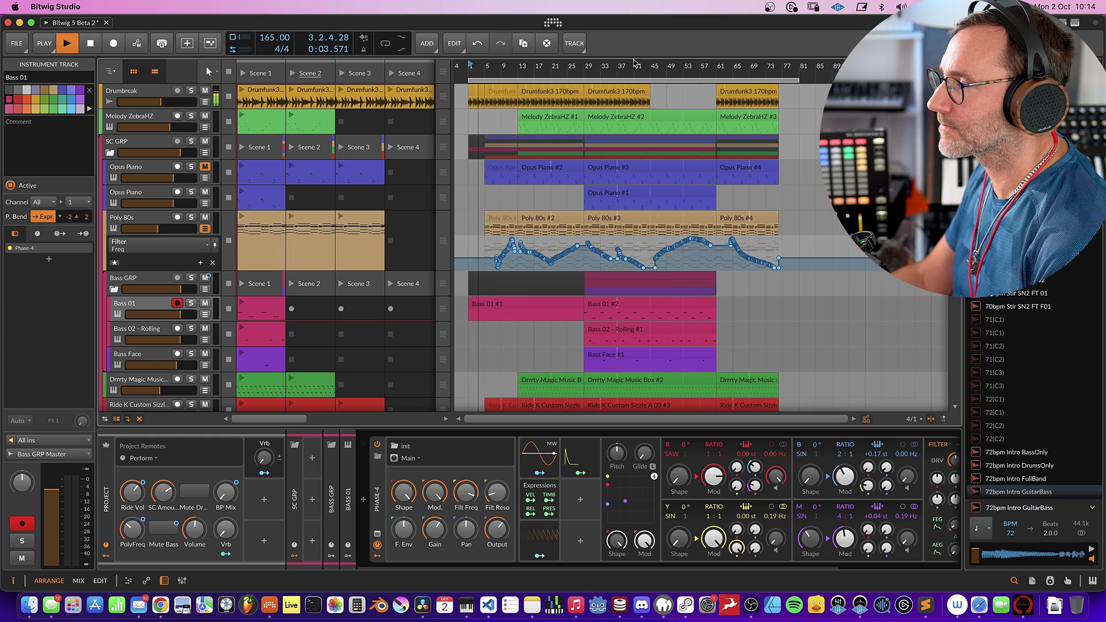
left_click_drag(637, 65, 709, 68)
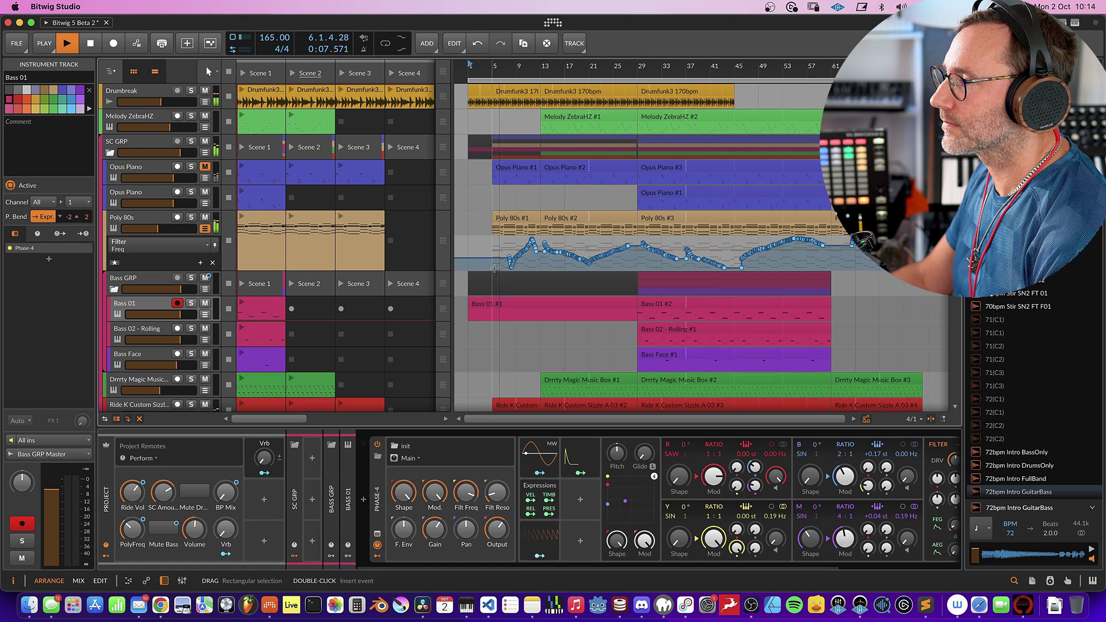
left_click_drag(649, 67, 649, 189)
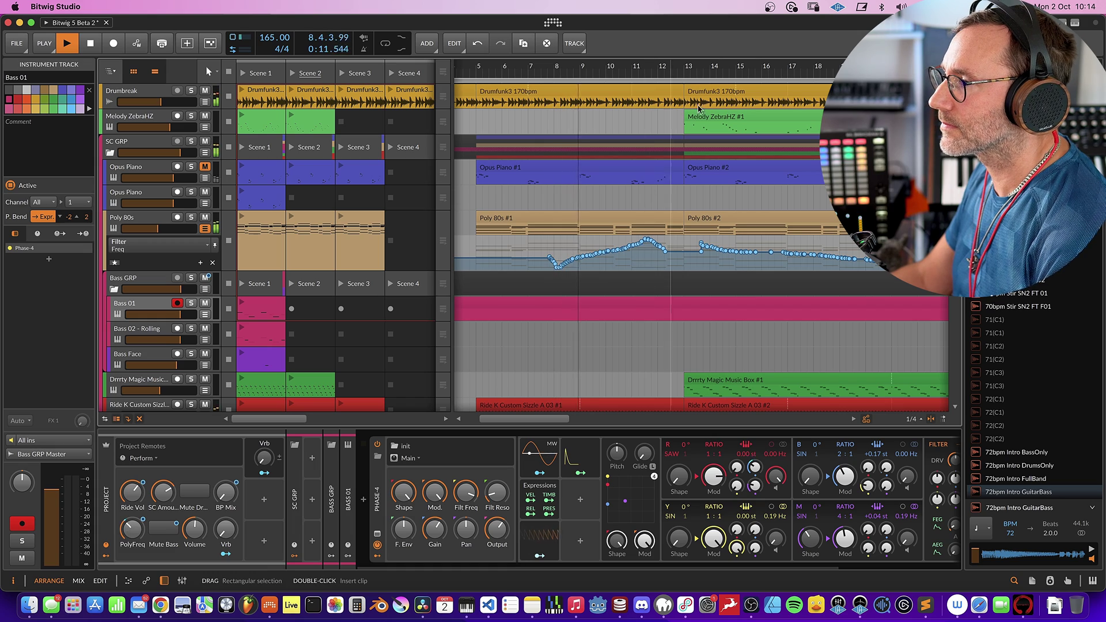
left_click_drag(649, 67, 628, 6)
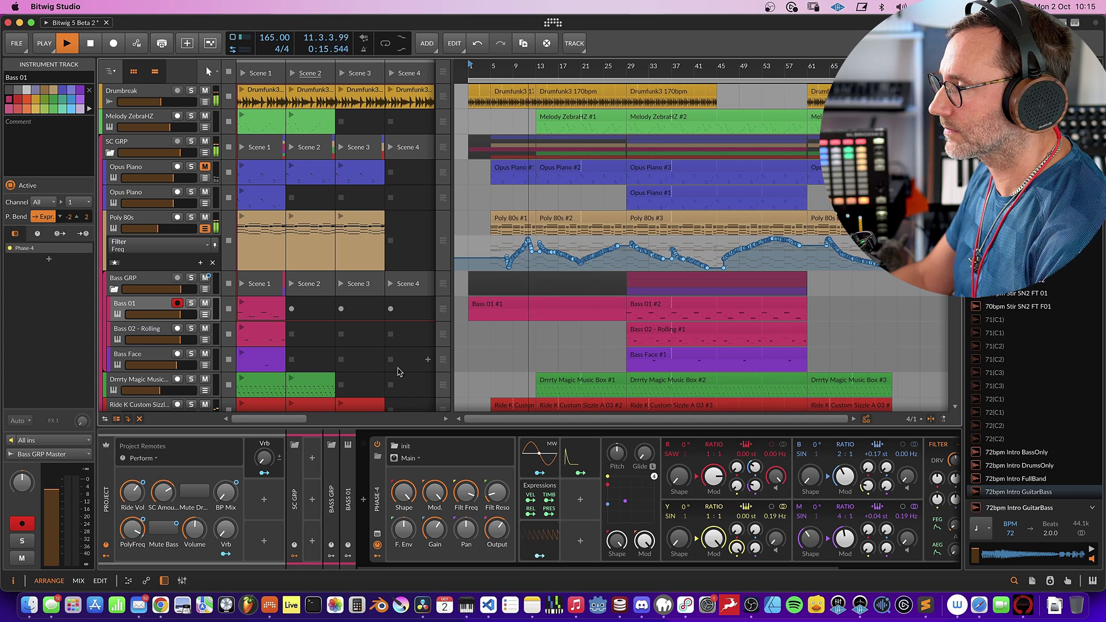
left_click(206, 230)
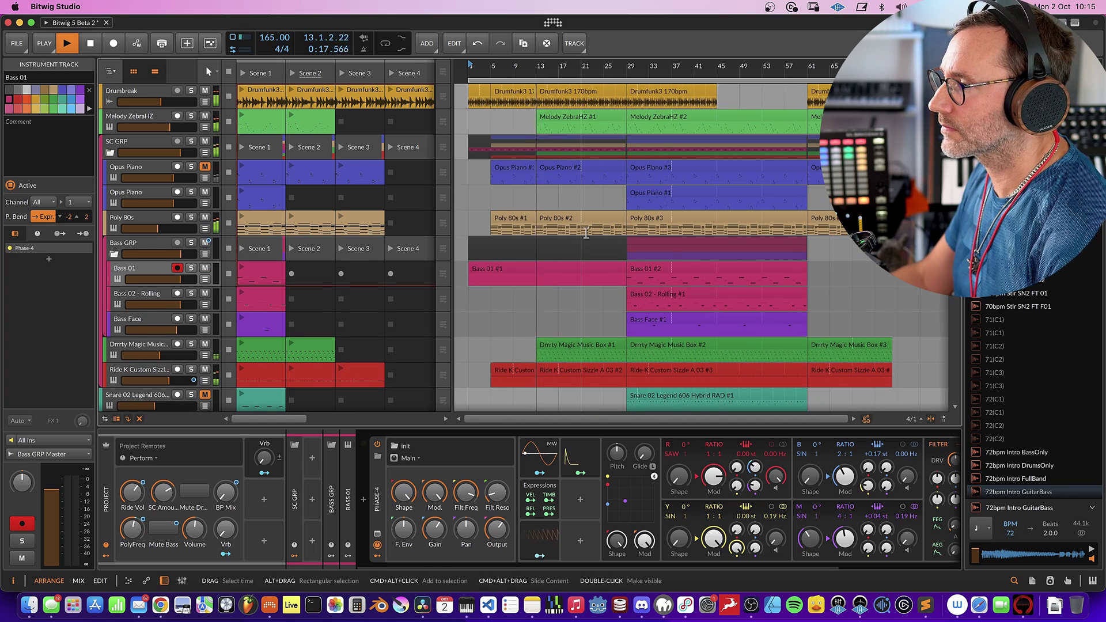
scroll(585, 237, "down", 3)
scroll(585, 237, "up", 3)
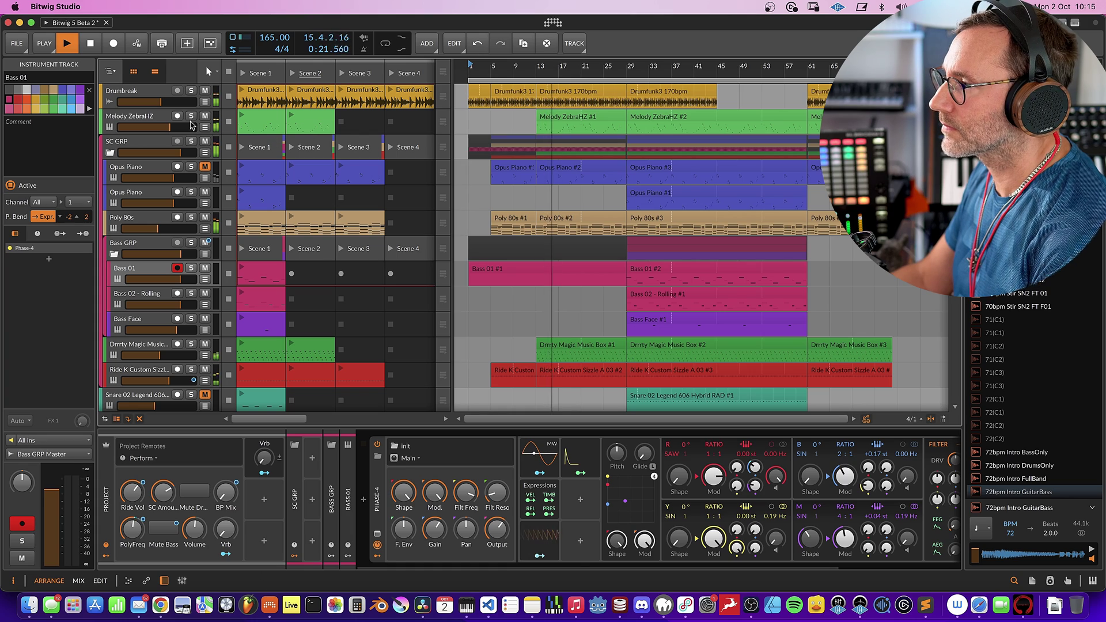
left_click(205, 130)
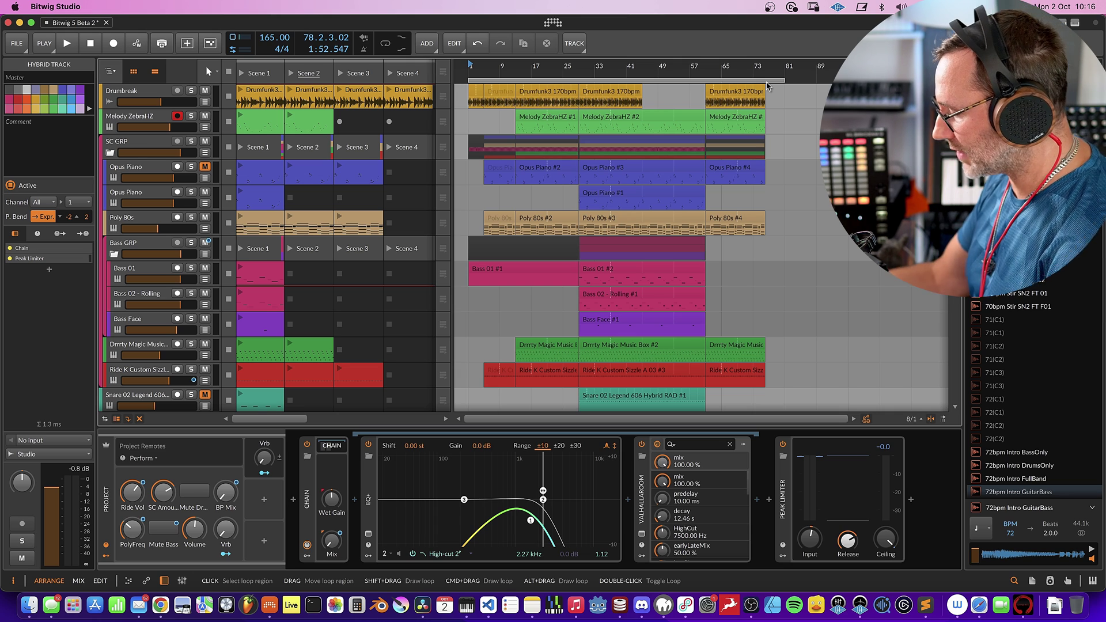
Set up an audio export of the loop region in both 24-bit WAVE and 320kbit/s MP3 formats.
key("super+shift+r")
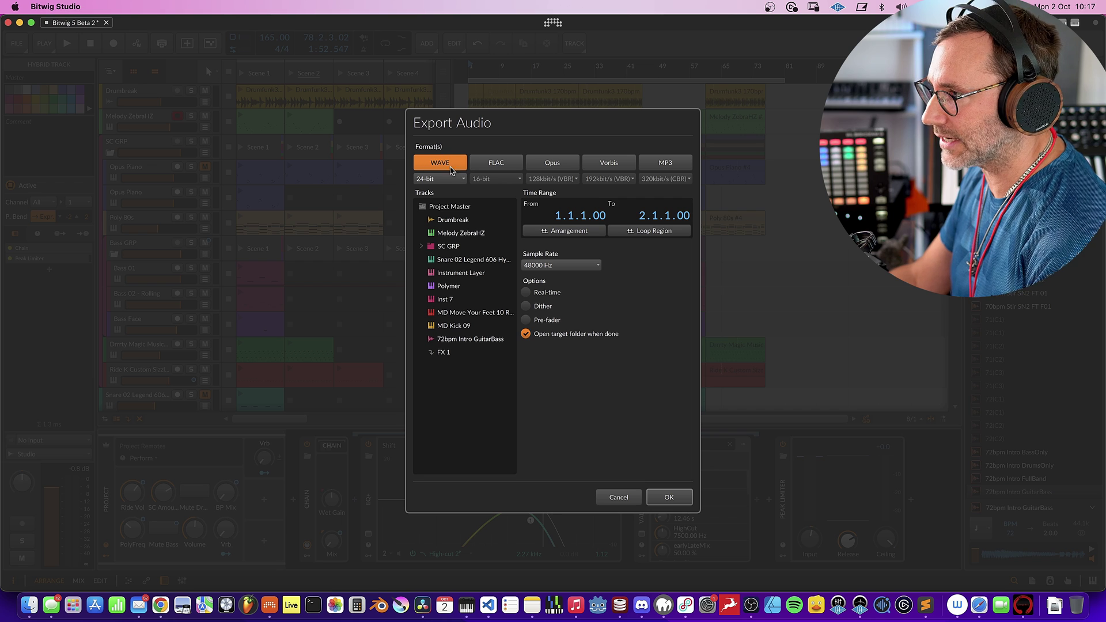
left_click(671, 162)
left_click(669, 166)
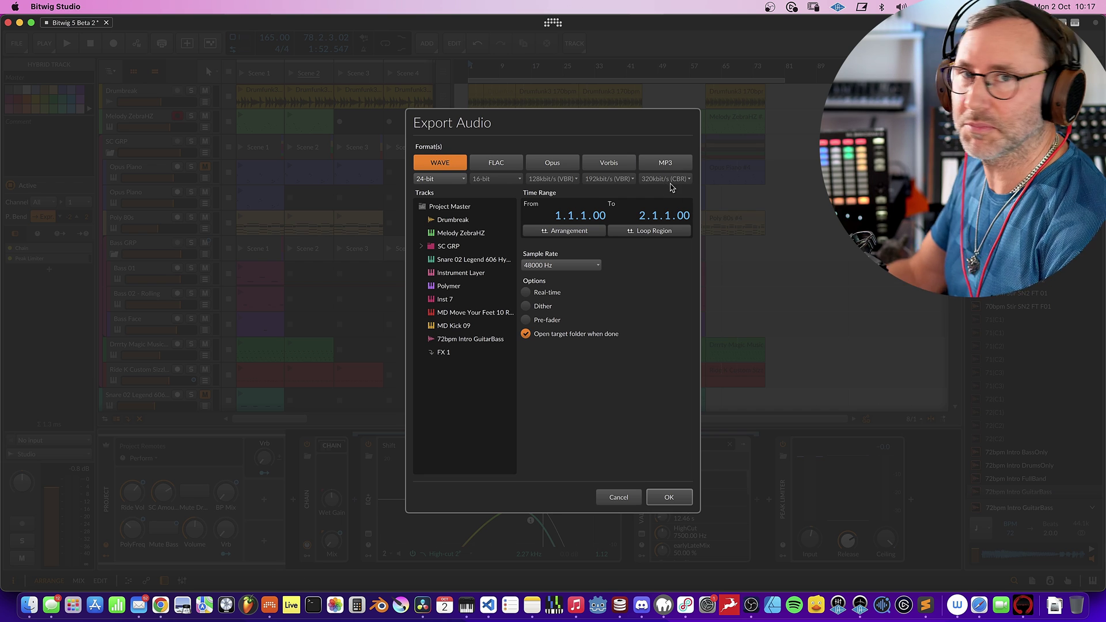
left_click(656, 232)
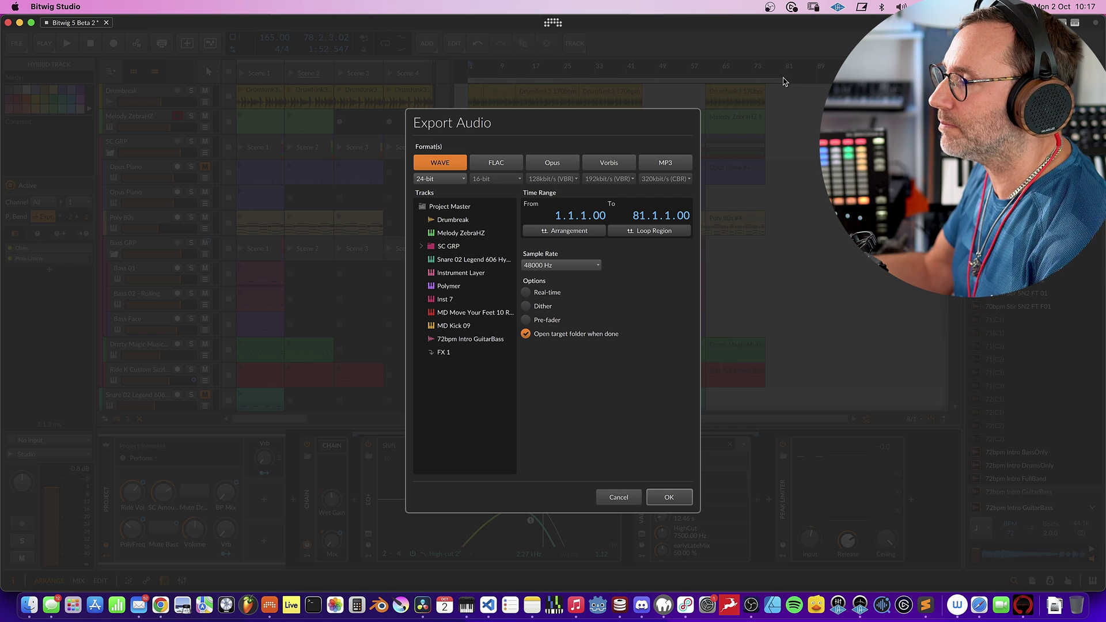
left_click(666, 162)
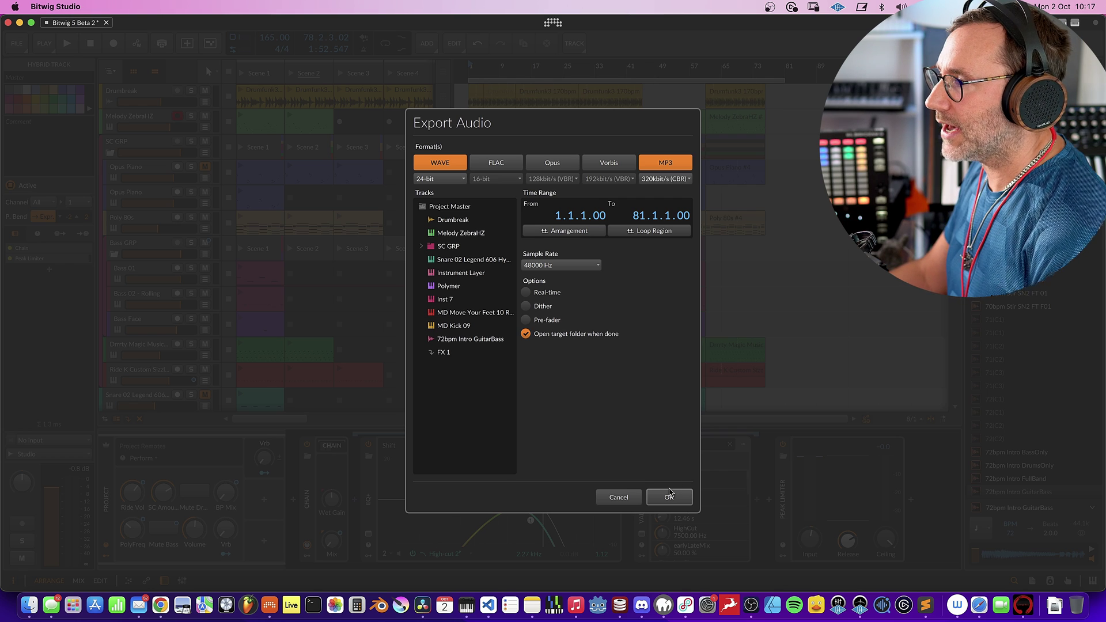
Export the audio to the Masters folder under the name "bitwig 5 clip launching music".
left_click(669, 498)
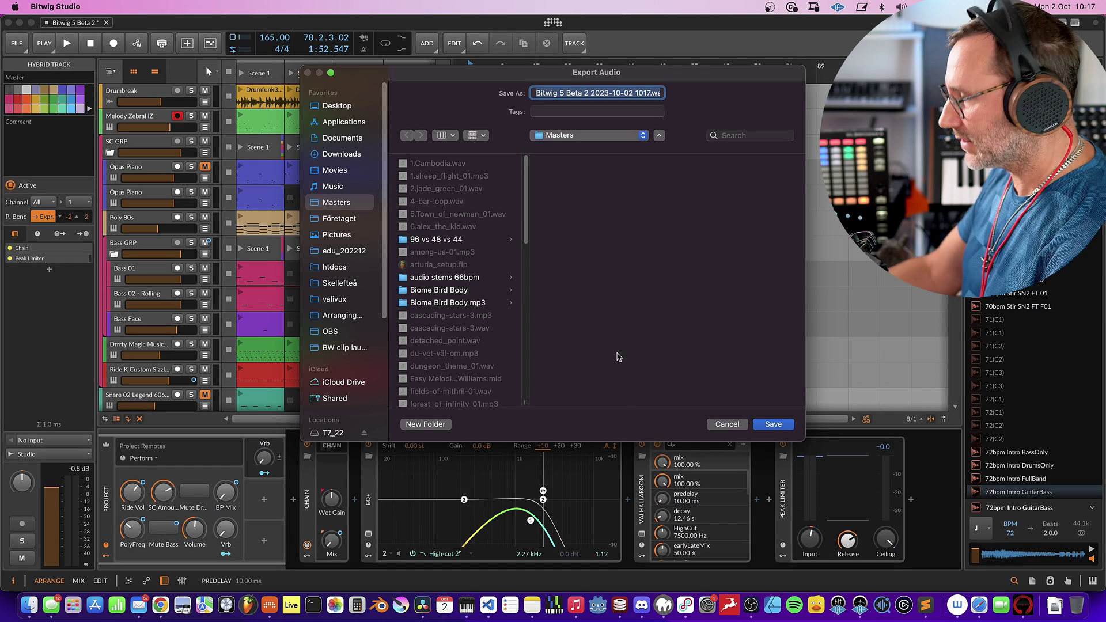
type("bitwig 5")
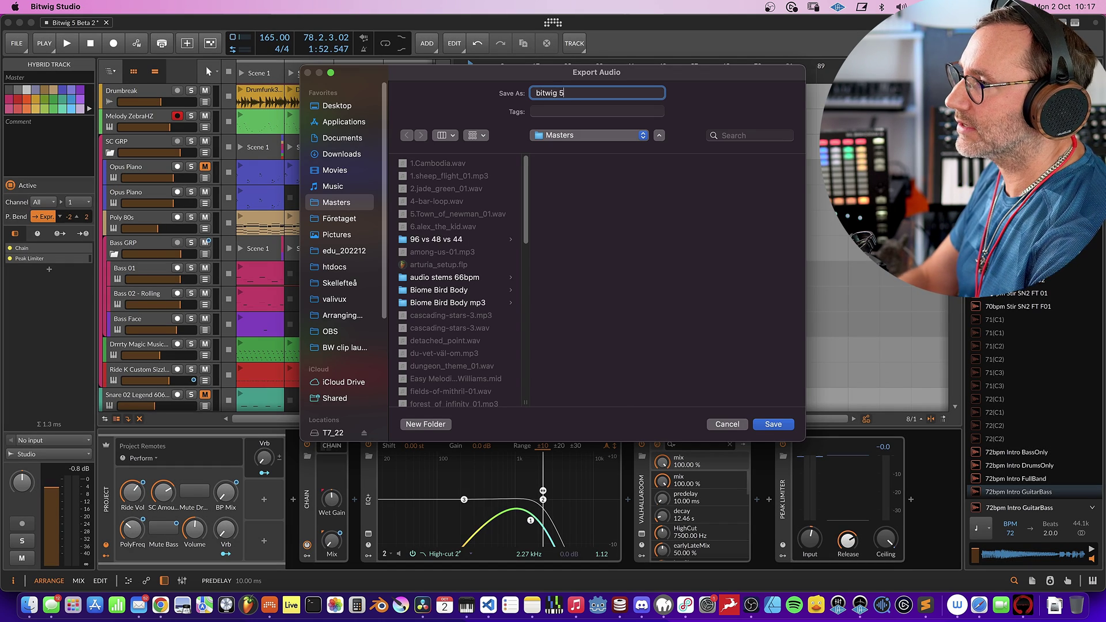
type(" clip la")
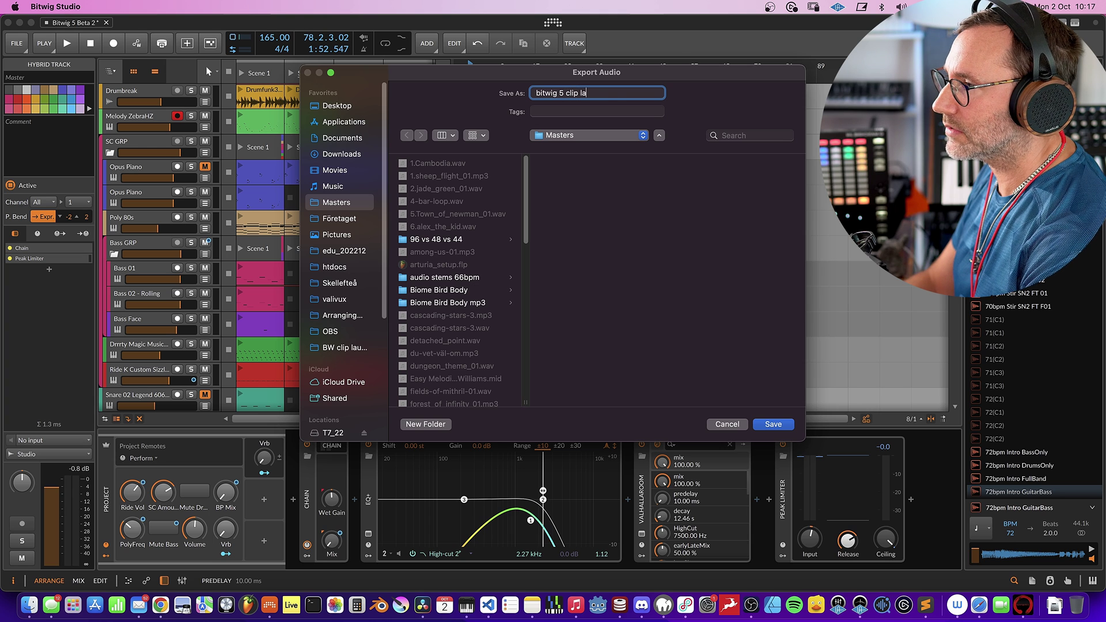
type("unching music")
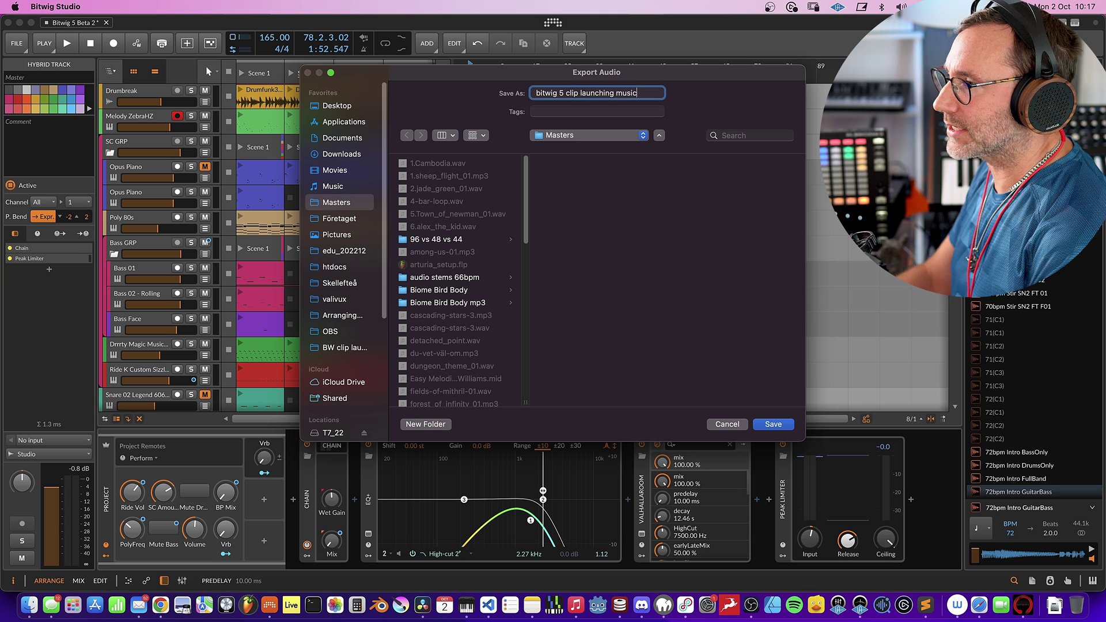
key("Return")
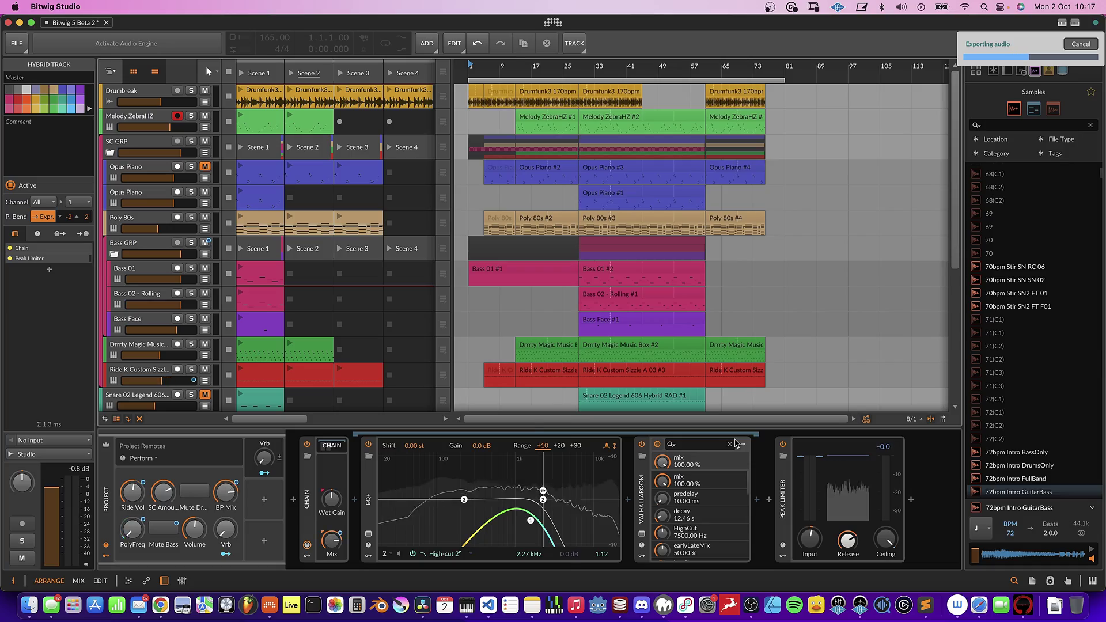